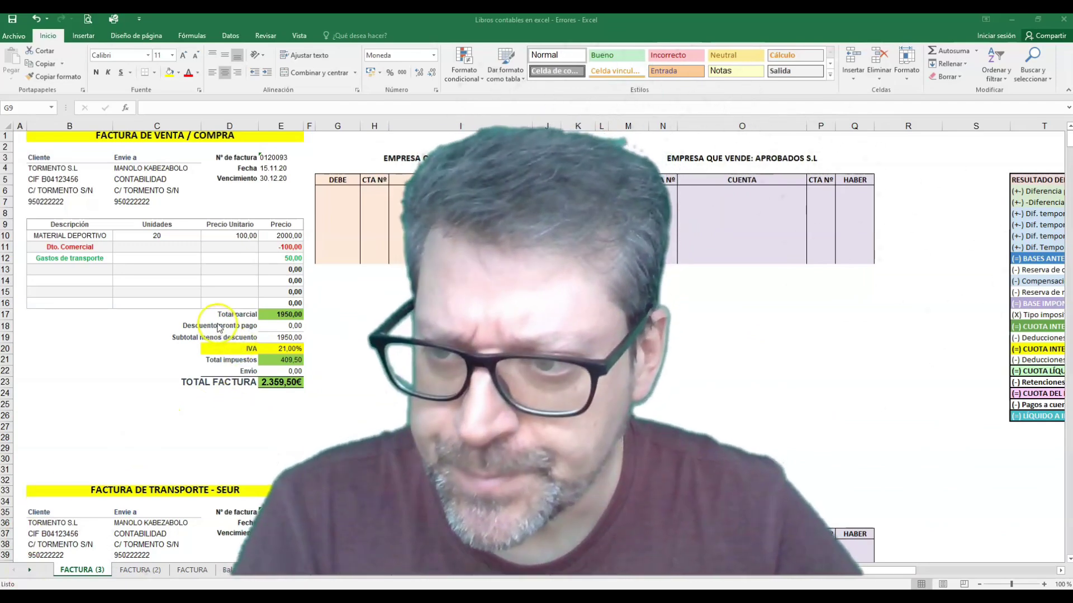
Step: Examine the FACTURA DE VENTA / COMPRA invoice: client, date, sports goods line, commercial discount, transport costs, subtotal and invoice total
{"action": "left_click_drag", "start_coordinate": [58, 135], "coordinate": [261, 382]}
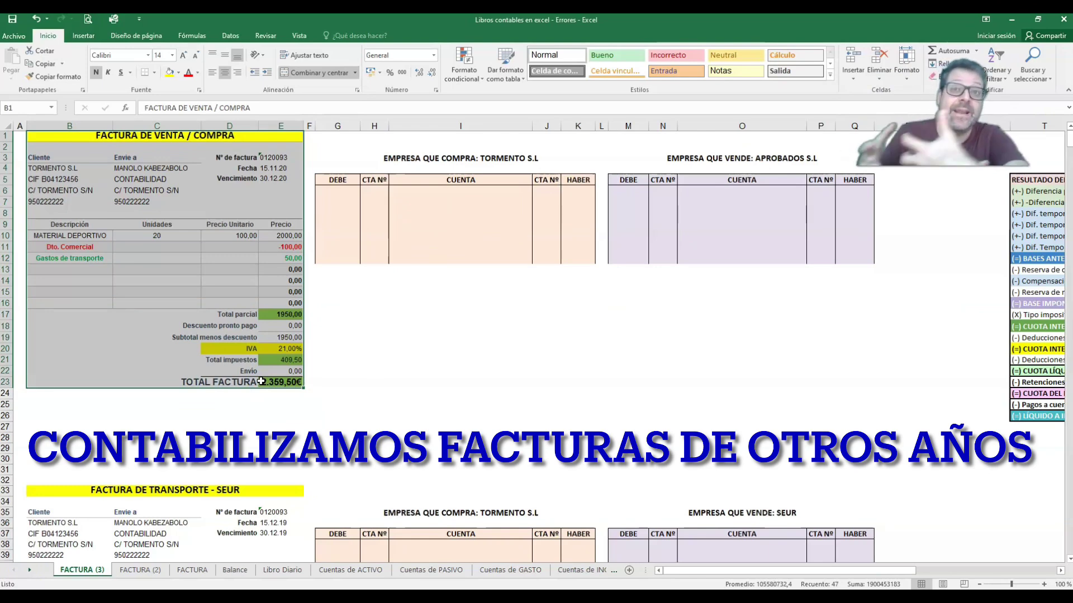
{"action": "left_click", "coordinate": [53, 171]}
{"action": "left_click", "coordinate": [135, 168]}
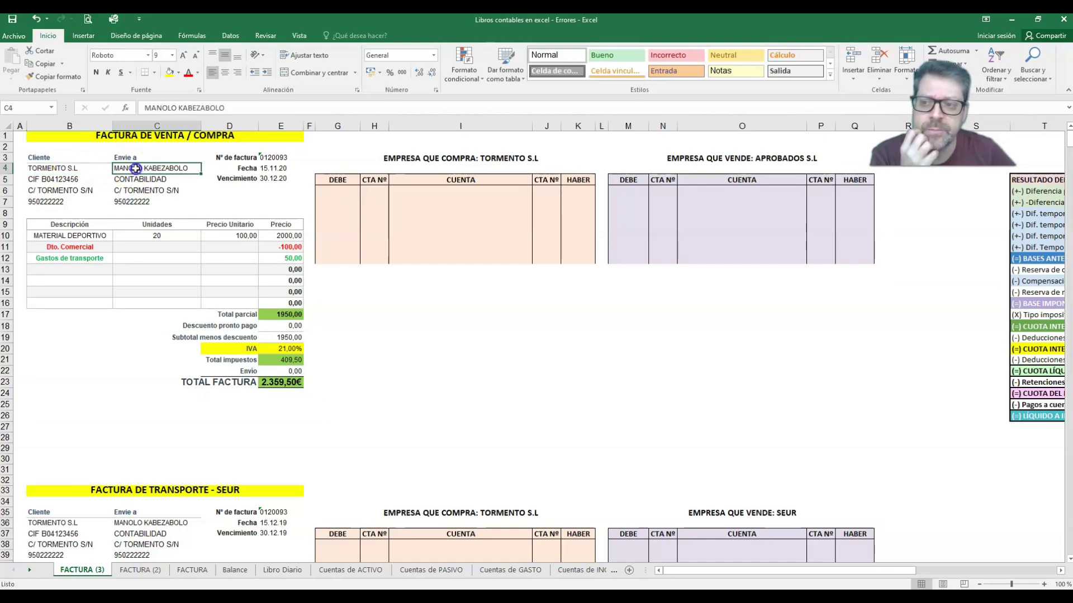
{"action": "left_click", "coordinate": [288, 168]}
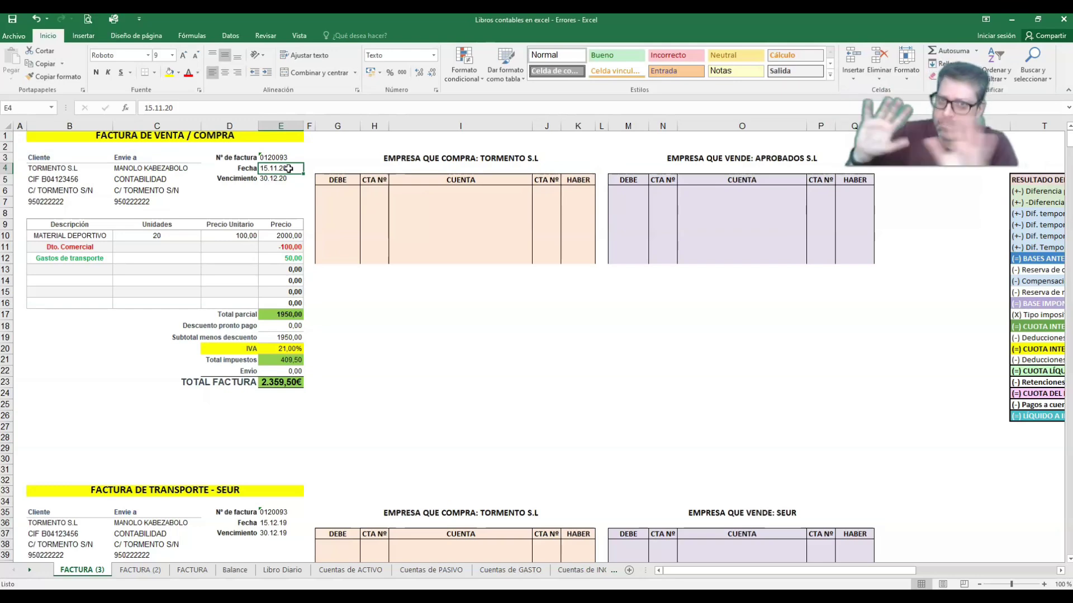
{"action": "left_click", "coordinate": [103, 235]}
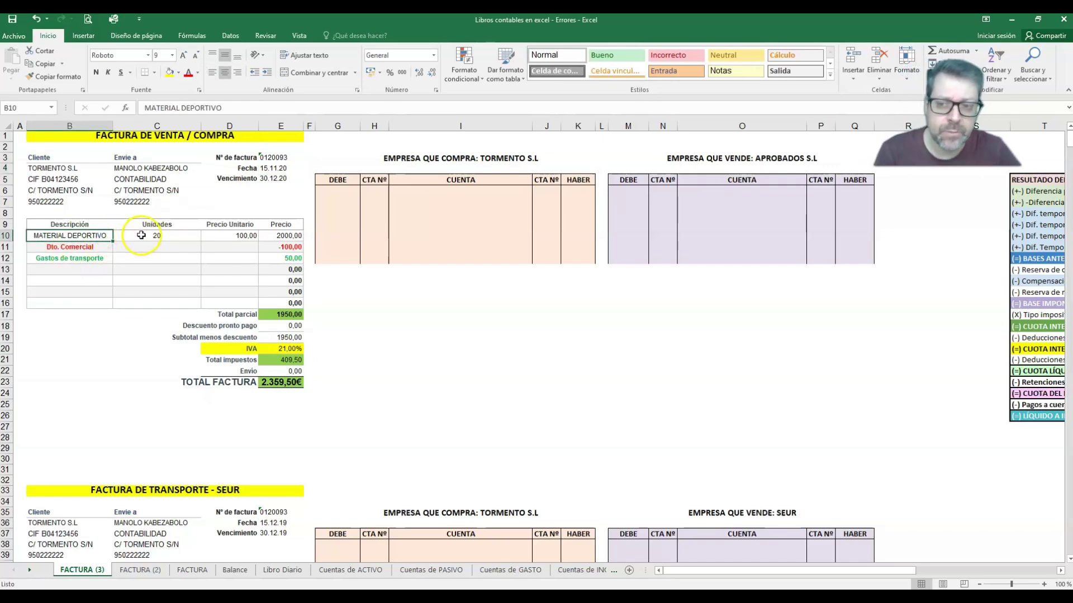
{"action": "left_click", "coordinate": [276, 235]}
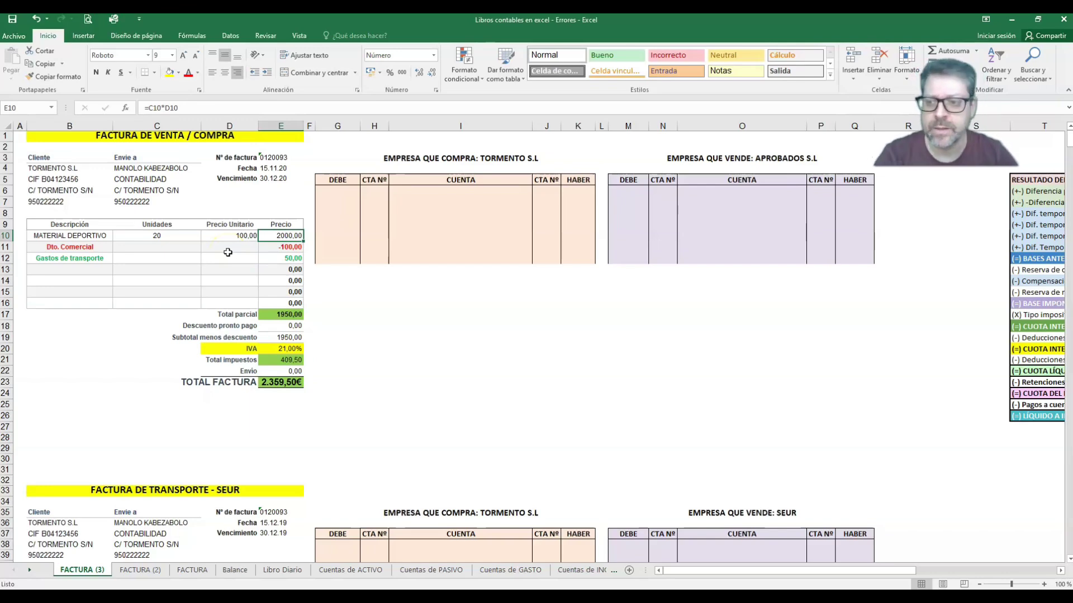
{"action": "left_click", "coordinate": [287, 247]}
{"action": "left_click", "coordinate": [286, 258]}
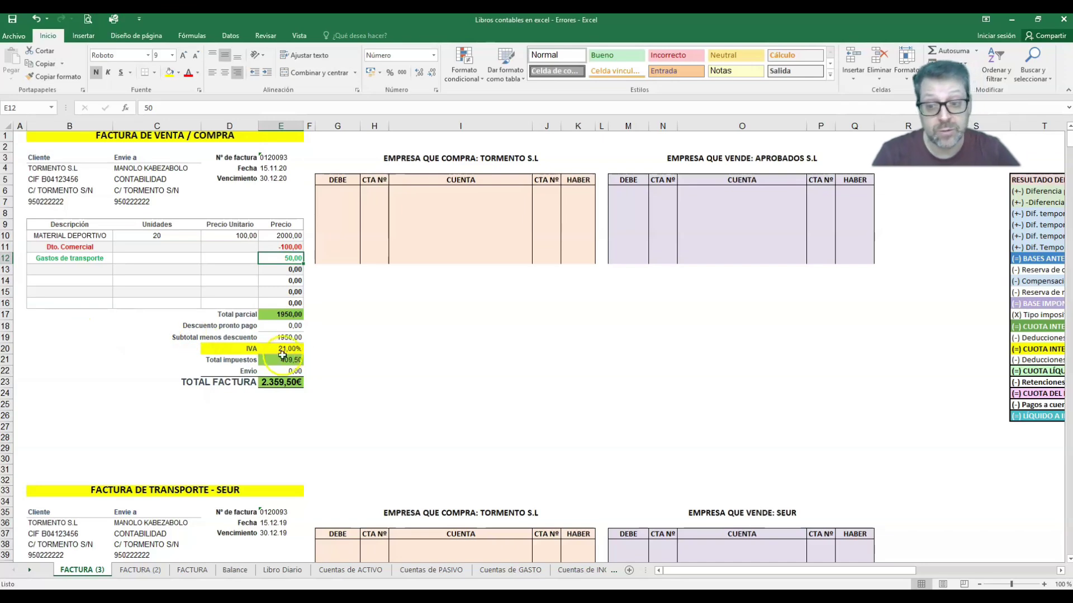
{"action": "left_click", "coordinate": [294, 314]}
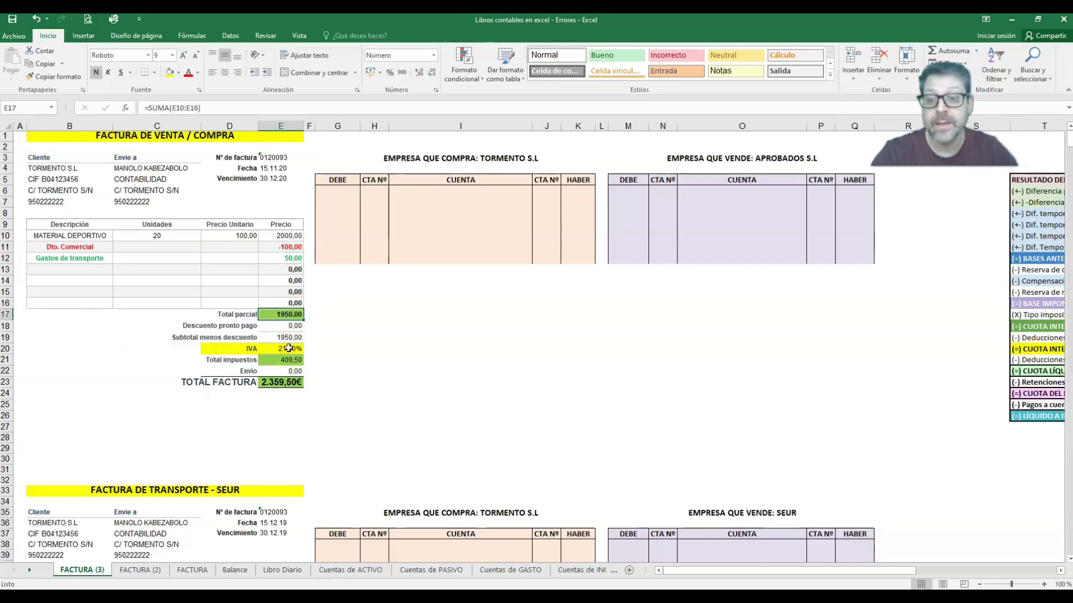
{"action": "left_click", "coordinate": [282, 383]}
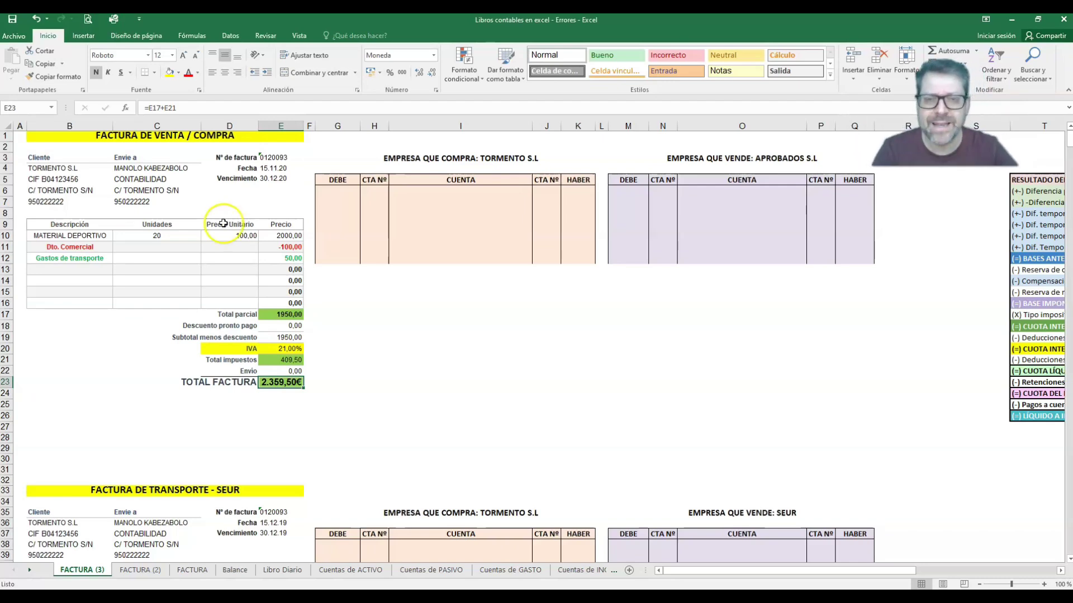
{"action": "left_click_drag", "start_coordinate": [114, 235], "coordinate": [166, 236]}
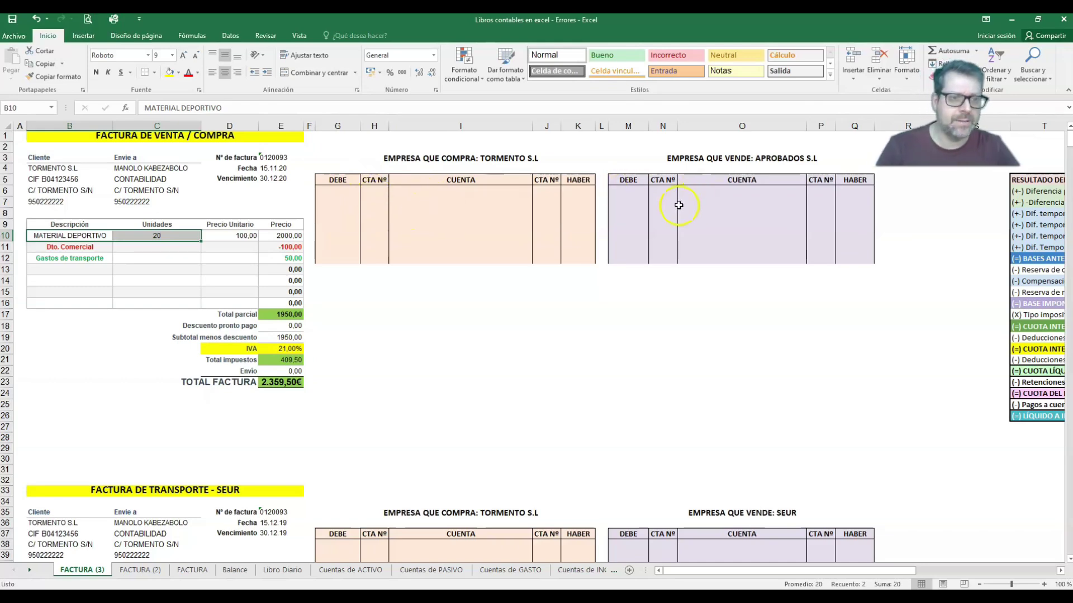
Step: Enter account 600 COMPRA DE MERCADERÍAS on the debit side of the first row of the APROBADOS S.L journal table
{"action": "left_click", "coordinate": [697, 198]}
{"action": "left_click", "coordinate": [691, 189]}
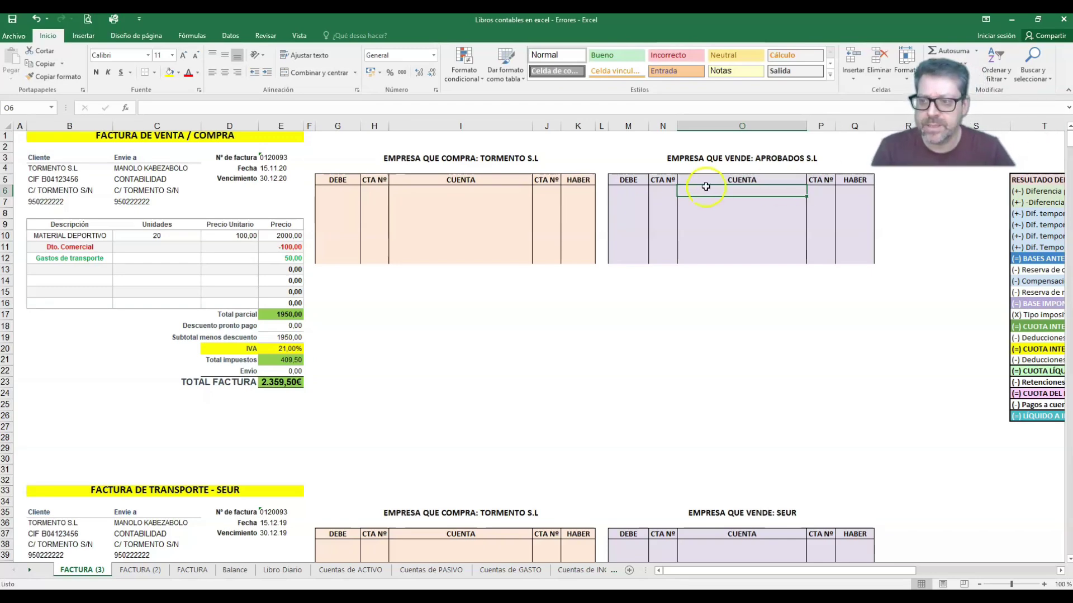
{"action": "left_click", "coordinate": [637, 189]}
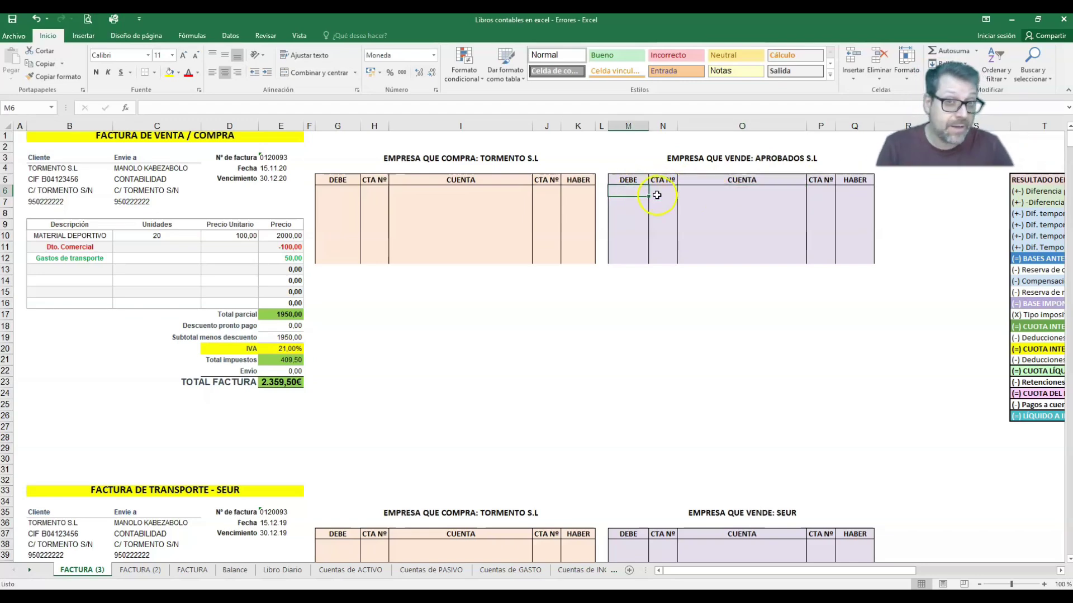
{"action": "left_click", "coordinate": [659, 191]}
{"action": "type", "text": "430"}
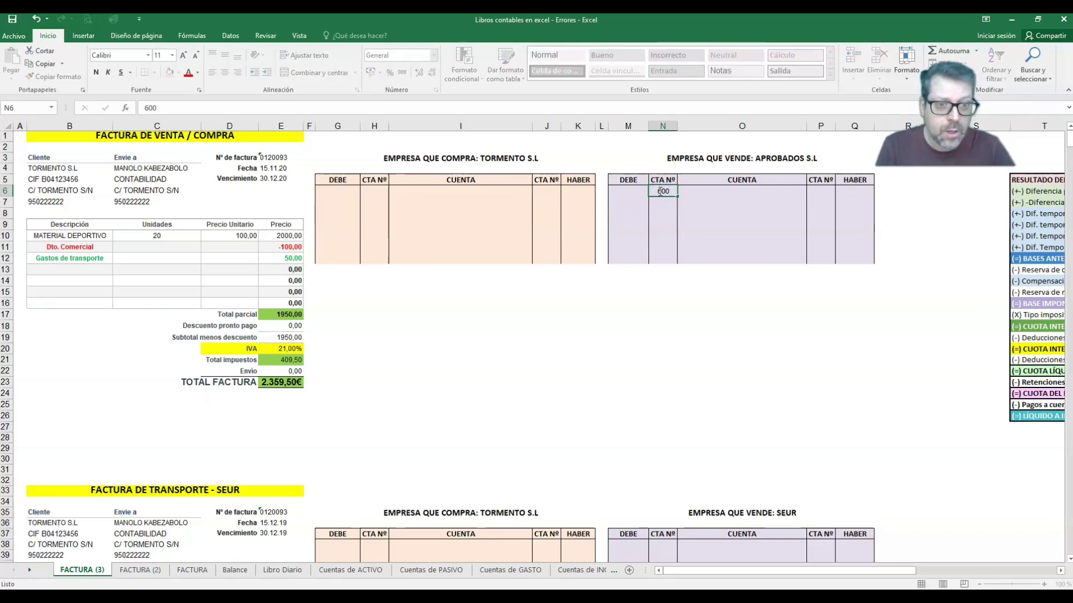
{"action": "key", "text": "Tab"}
{"action": "type", "text": "MPRA"}
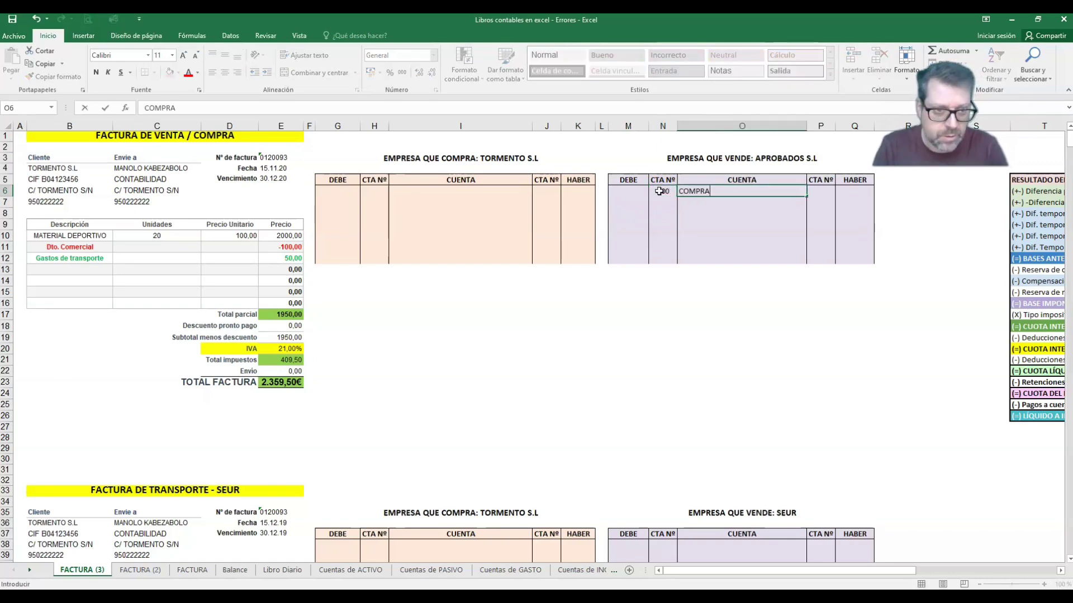
{"action": "type", "text": " DE MERCADERÍAS"}
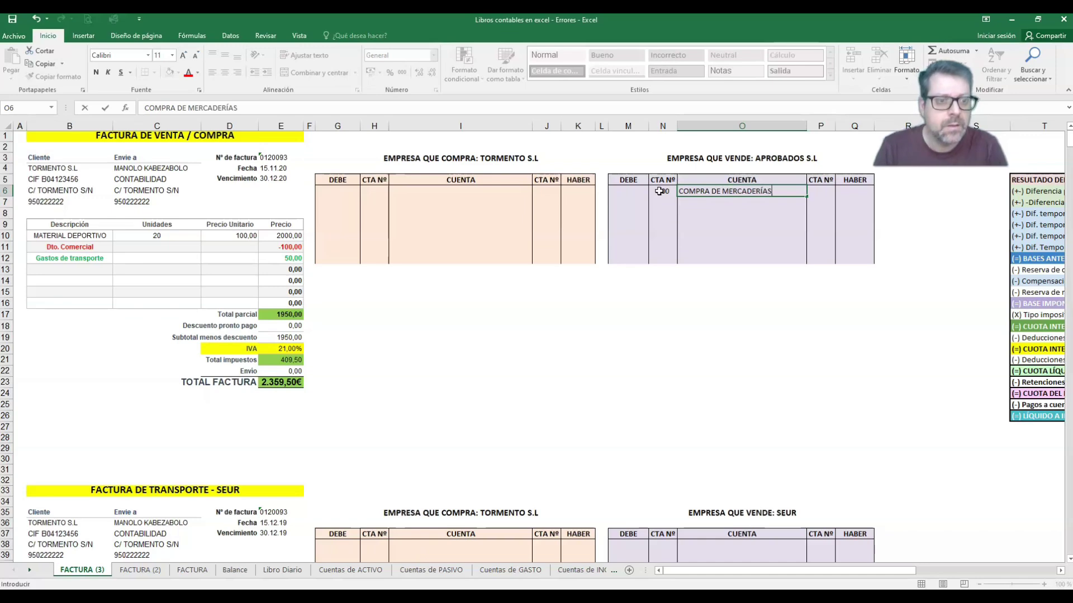
{"action": "key", "text": "Return"}
Step: Add debit account 472 H.P IVA SOPORTADO in the second row and left-align both debit account names
{"action": "type", "text": "472"}
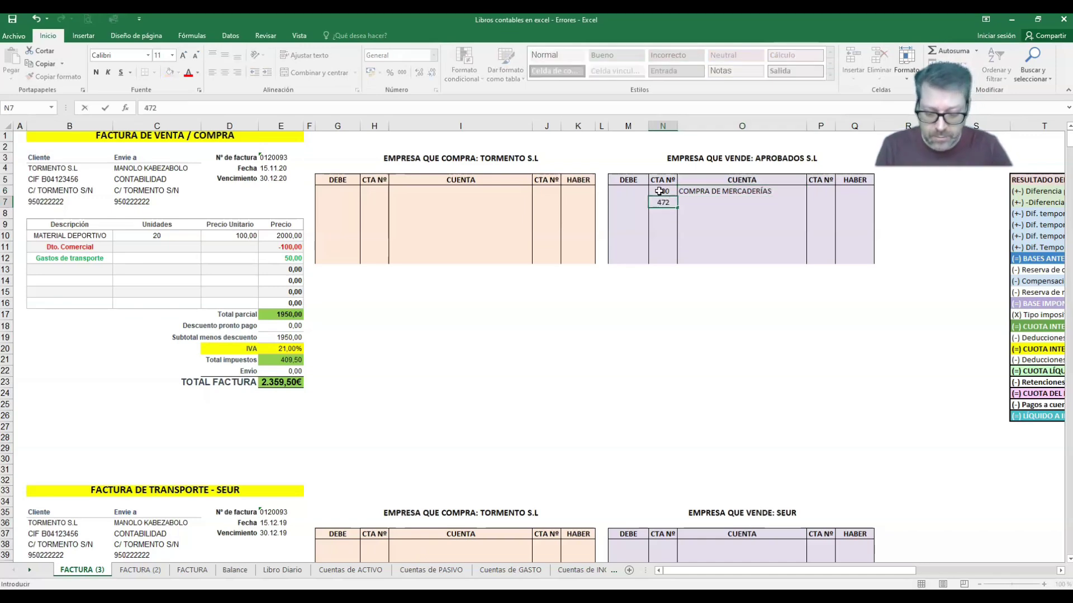
{"action": "key", "text": "Tab"}
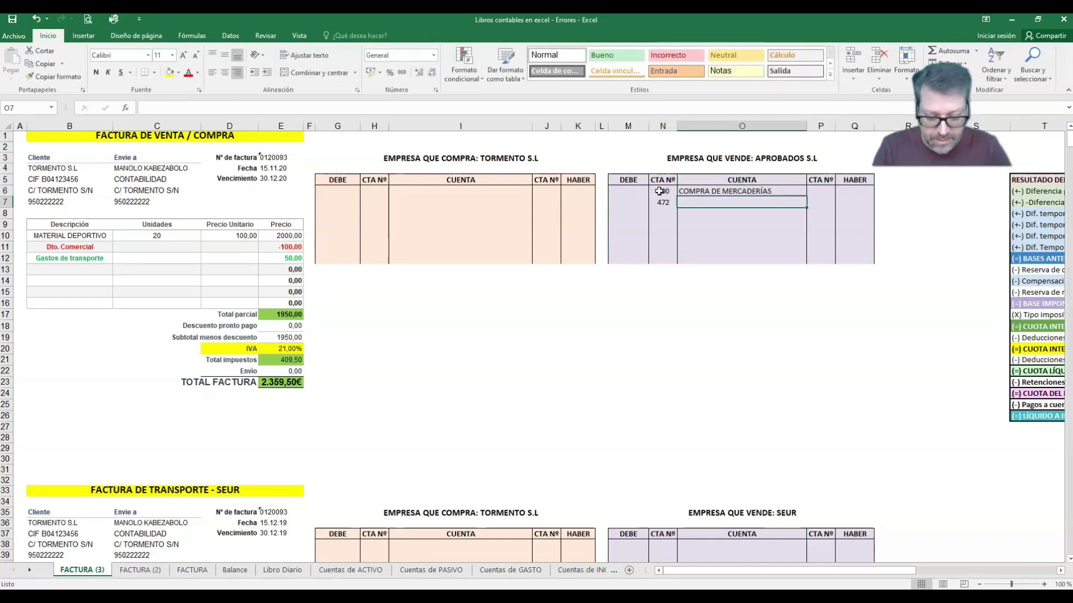
{"action": "type", "text": "h.p iva sopo"}
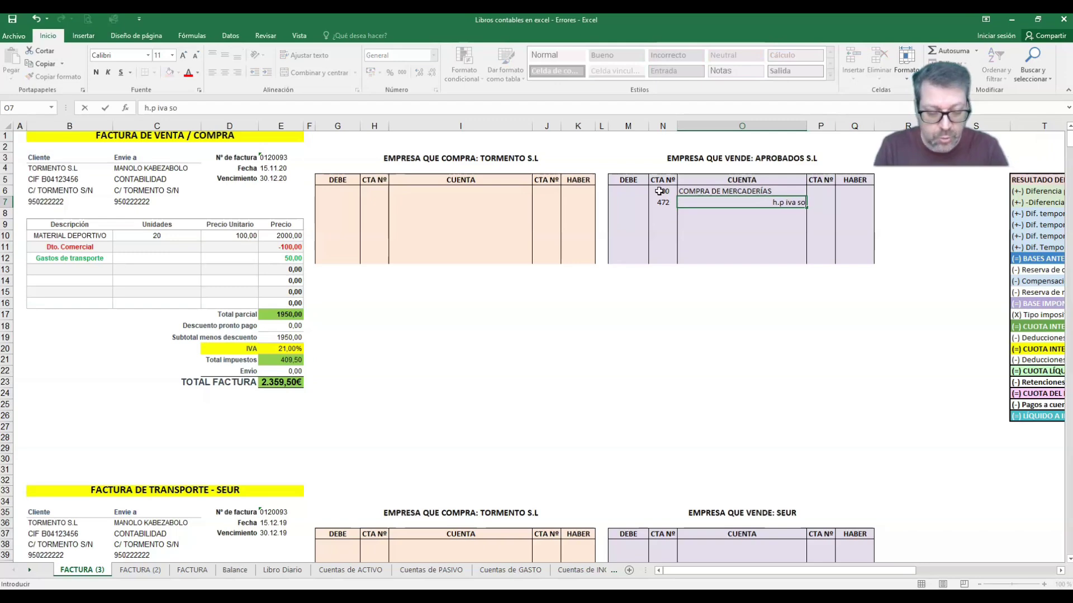
{"action": "key", "text": "BackSpace"}
{"action": "key", "text": "BackSpace"}
{"action": "key", "text": "BackSpace"}
{"action": "key", "text": "BackSpace"}
{"action": "key", "text": "BackSpace"}
{"action": "key", "text": "BackSpace"}
{"action": "key", "text": "BackSpace"}
{"action": "key", "text": "BackSpace"}
{"action": "key", "text": "BackSpace"}
{"action": "key", "text": "BackSpace"}
{"action": "key", "text": "BackSpace"}
{"action": "key", "text": "BackSpace"}
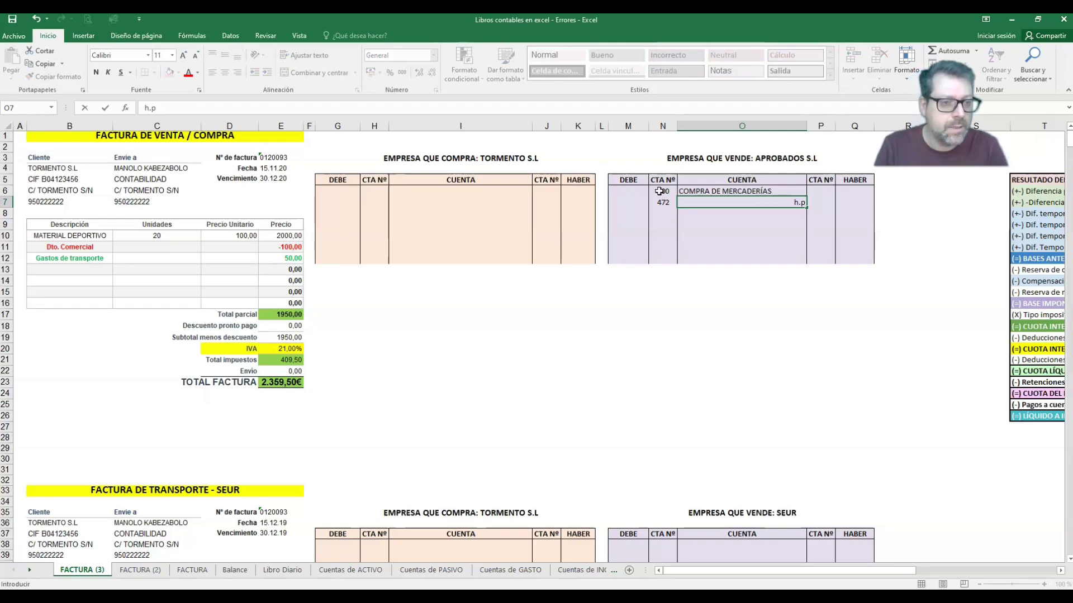
{"action": "type", "text": "H.P"}
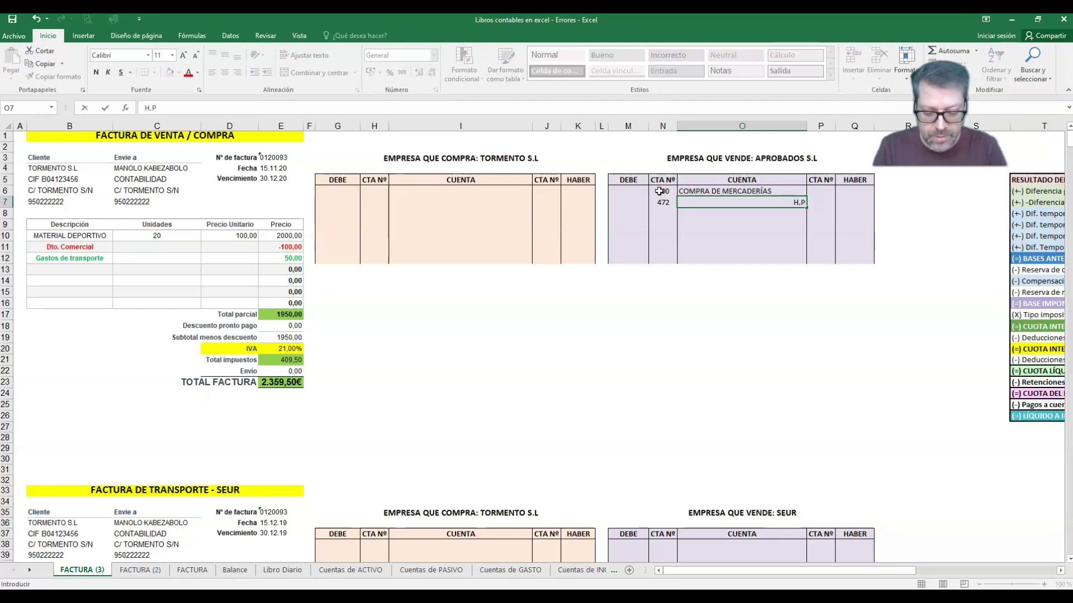
{"action": "type", "text": " IVA SOPORTADO"}
{"action": "left_click", "coordinate": [713, 221]}
{"action": "left_click_drag", "start_coordinate": [710, 192], "coordinate": [707, 201]}
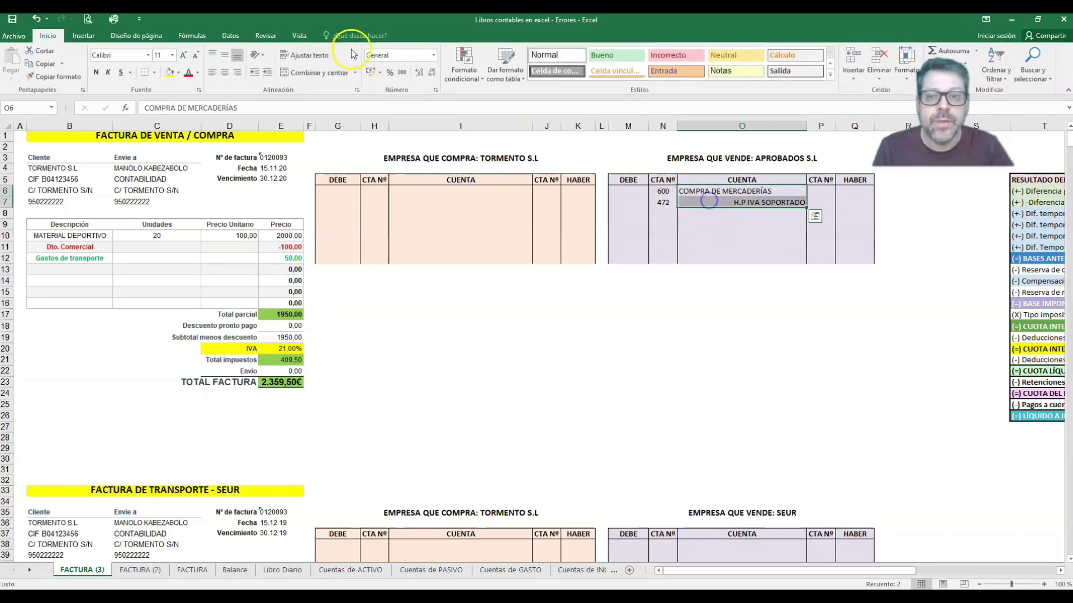
{"action": "left_click", "coordinate": [212, 74]}
Step: Enter account 400 PROVEEDOR on the credit side of the table's third row
{"action": "left_click", "coordinate": [821, 216]}
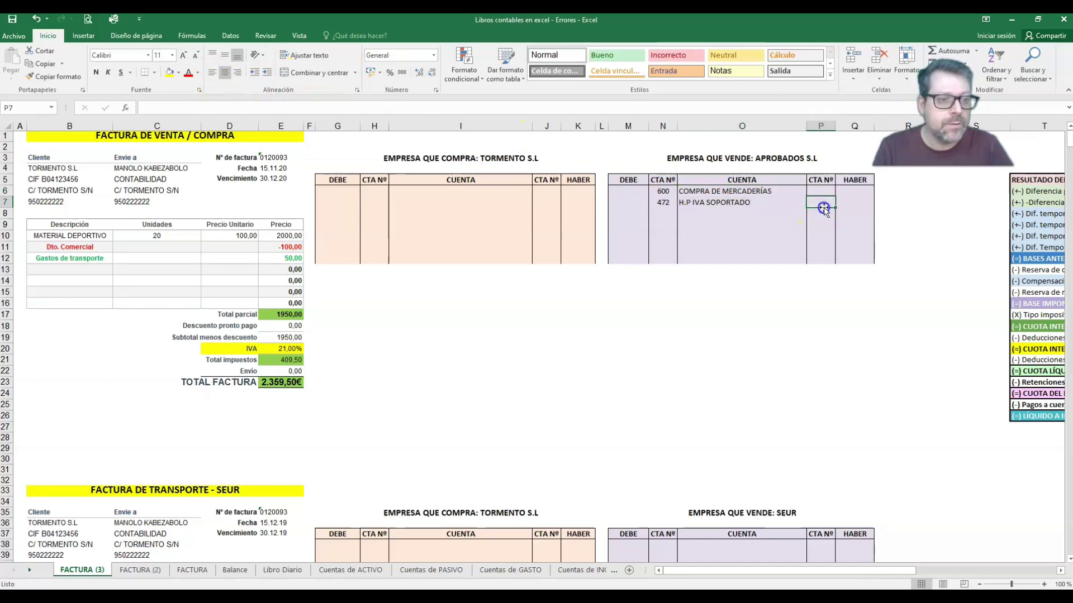
{"action": "type", "text": "400"}
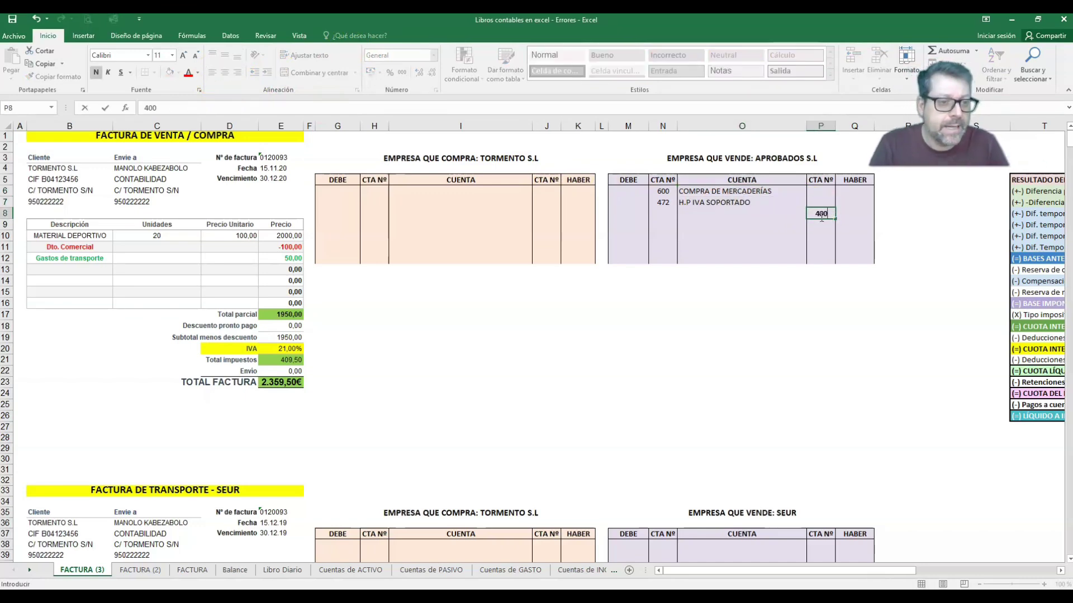
{"action": "left_click", "coordinate": [776, 215]}
{"action": "type", "text": "PROVEEDORE"}
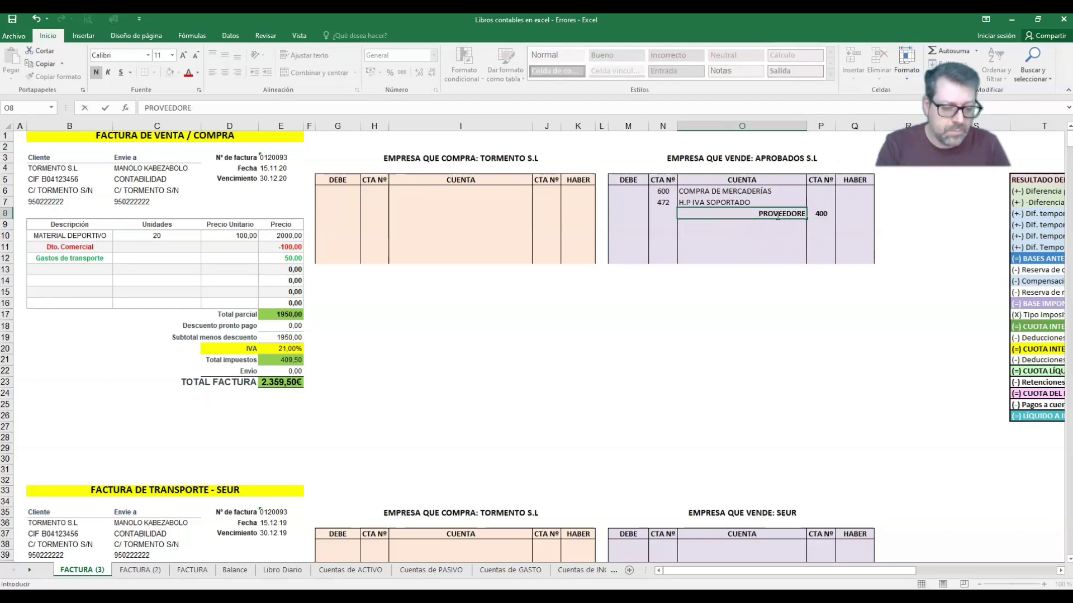
{"action": "key", "text": "BackSpace"}
Step: Enter account 572 BANCOS on the credit side of the row below PROVEEDOR
{"action": "left_click", "coordinate": [821, 224]}
{"action": "type", "text": "572"}
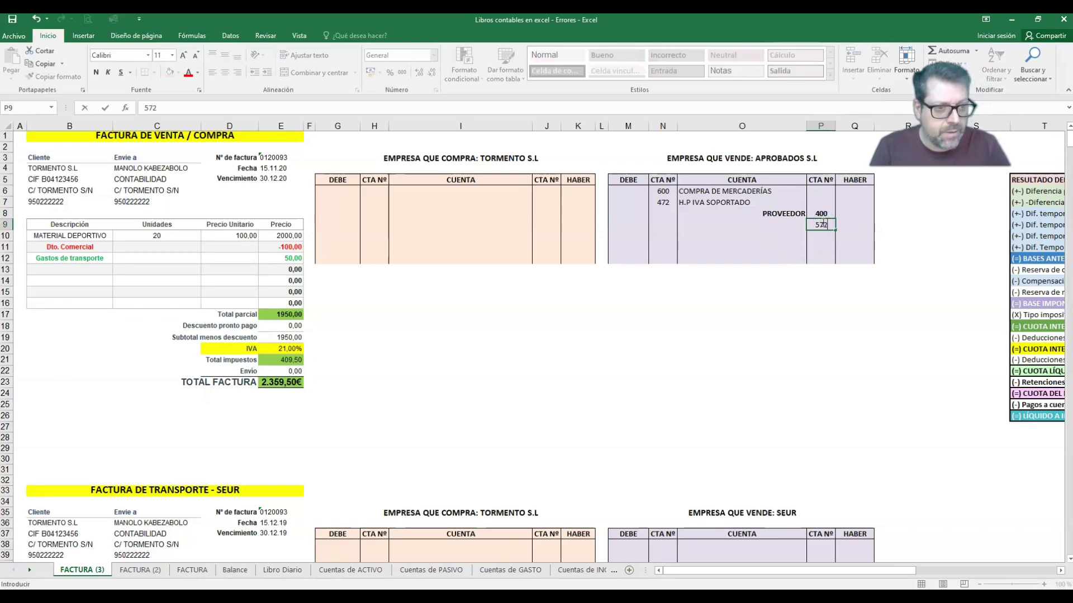
{"action": "left_click", "coordinate": [782, 224]}
{"action": "type", "text": "BANCOS"}
{"action": "left_click", "coordinate": [819, 246]}
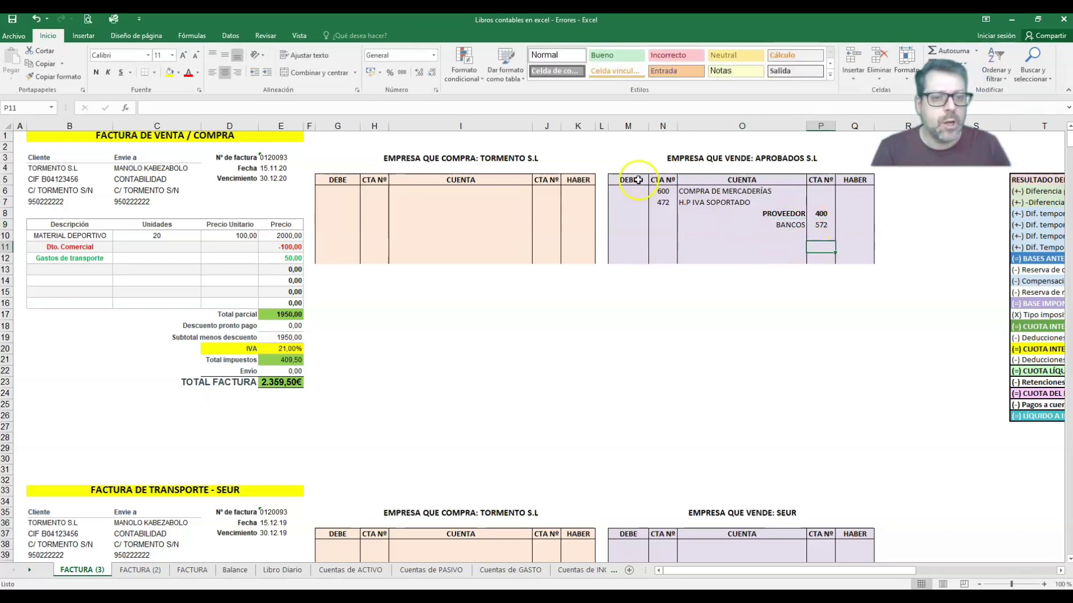
Step: Review debit accounts 600 and 472 and the whole APROBADOS S.L entry against the invoice date and client details
{"action": "left_click_drag", "start_coordinate": [663, 191], "coordinate": [717, 202]}
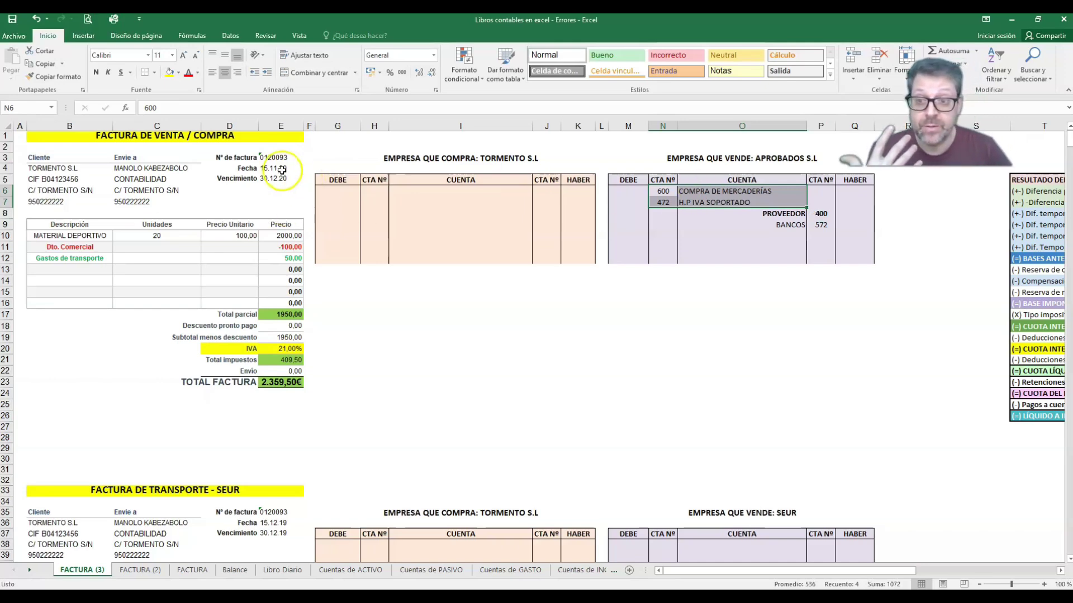
{"action": "left_click", "coordinate": [280, 169]}
{"action": "left_click", "coordinate": [663, 193]}
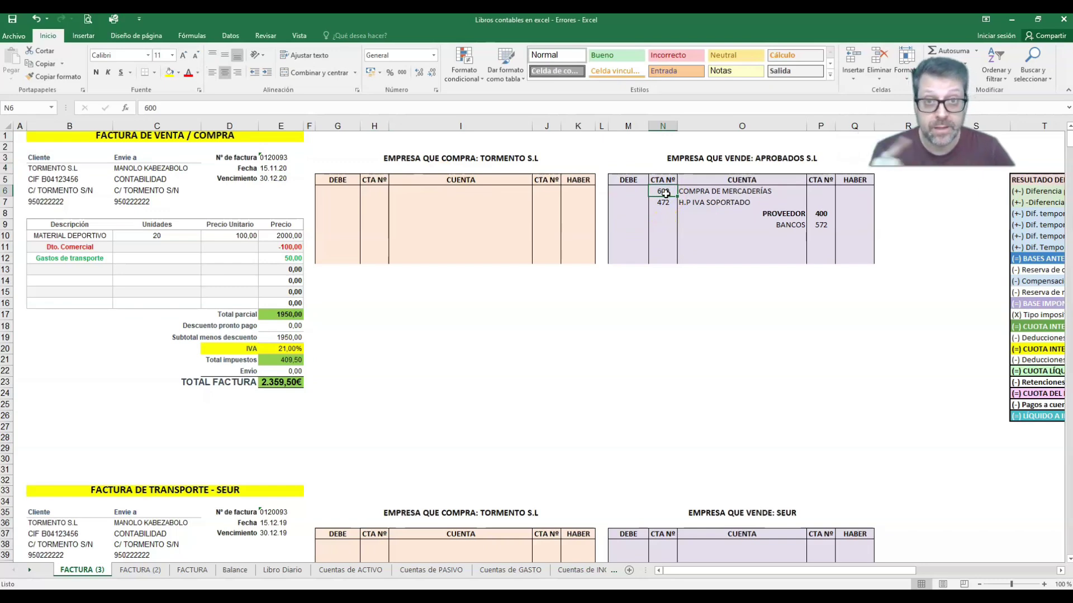
{"action": "left_click", "coordinate": [667, 203]}
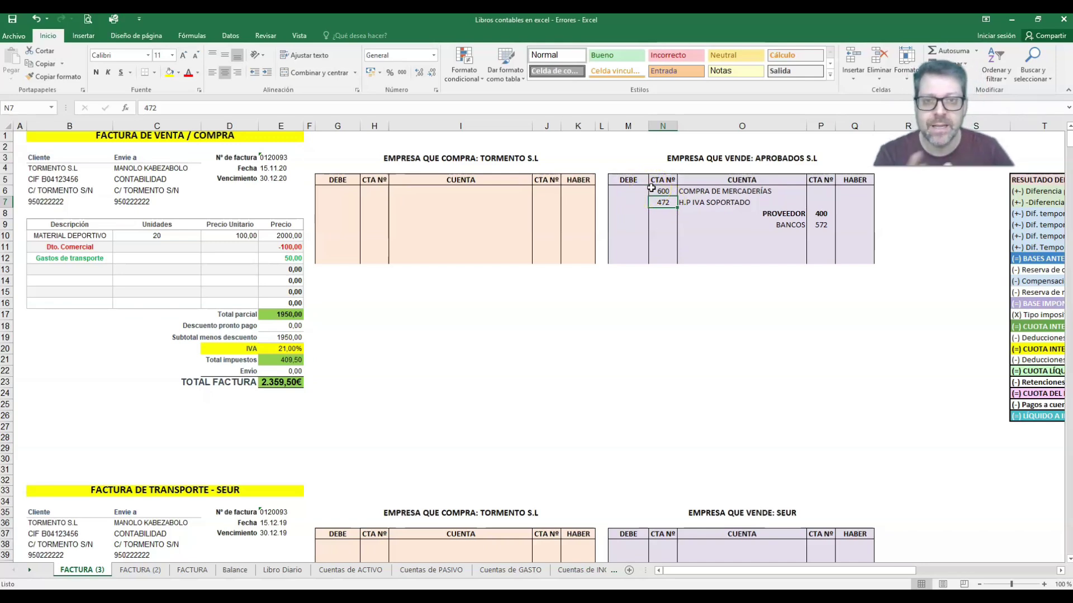
{"action": "left_click", "coordinate": [278, 168]}
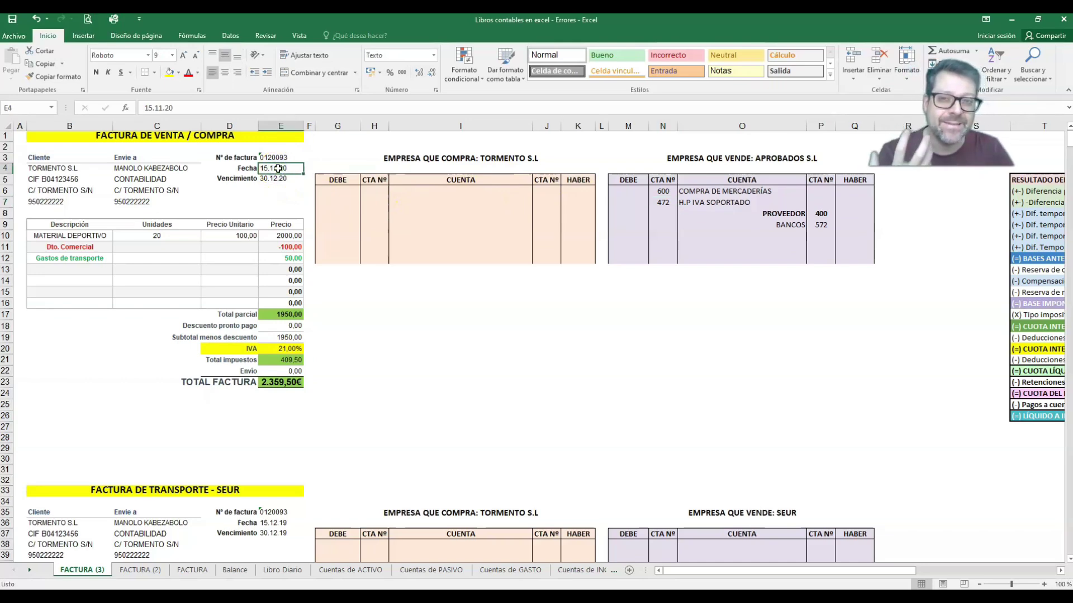
{"action": "left_click_drag", "start_coordinate": [611, 179], "coordinate": [860, 258]}
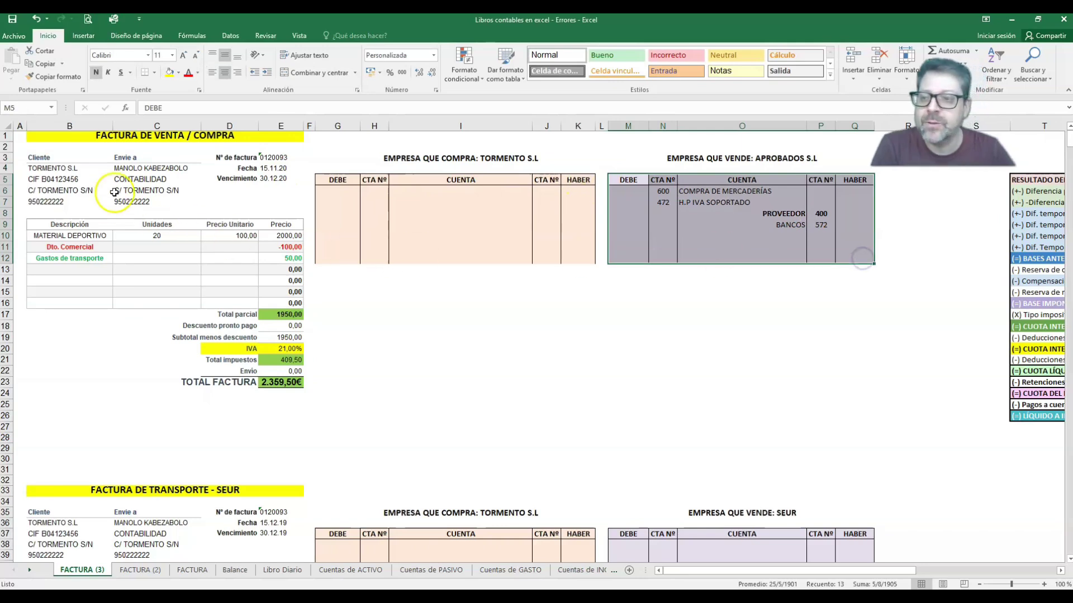
{"action": "left_click", "coordinate": [132, 191]}
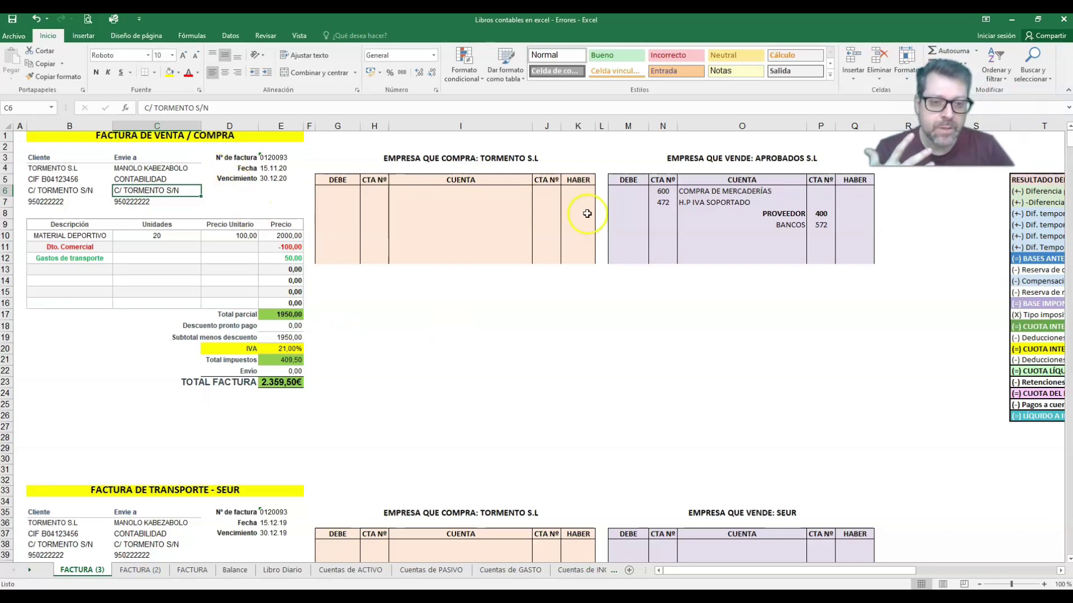
Step: Link the Debe amounts to the invoice: account 600 to Total parcial and account 472 to Total impuestos
{"action": "left_click", "coordinate": [636, 194]}
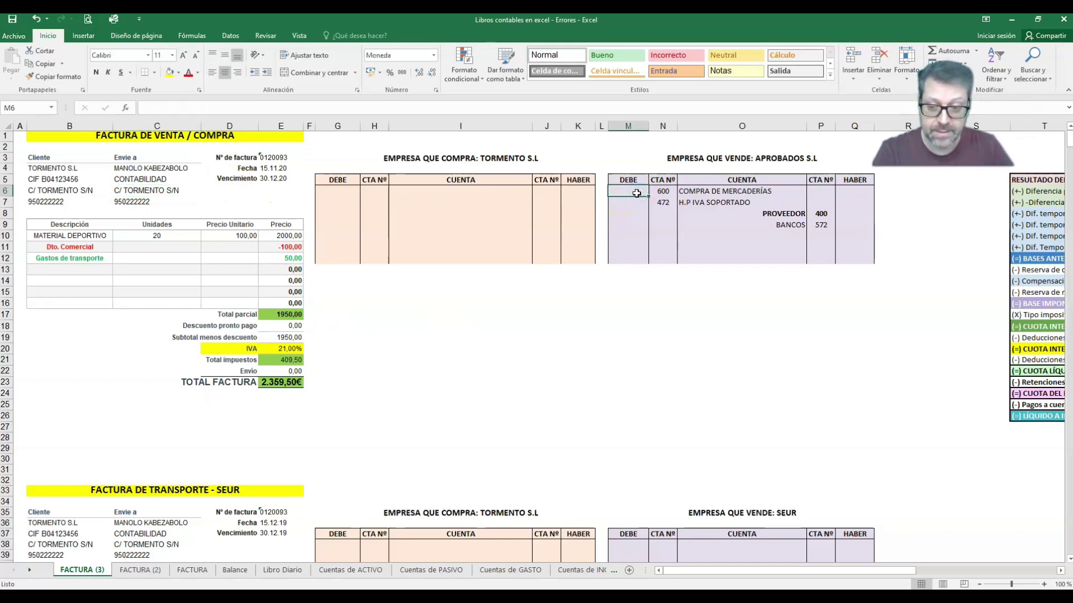
{"action": "type", "text": "="}
{"action": "left_click", "coordinate": [288, 315]}
{"action": "key", "text": "Return"}
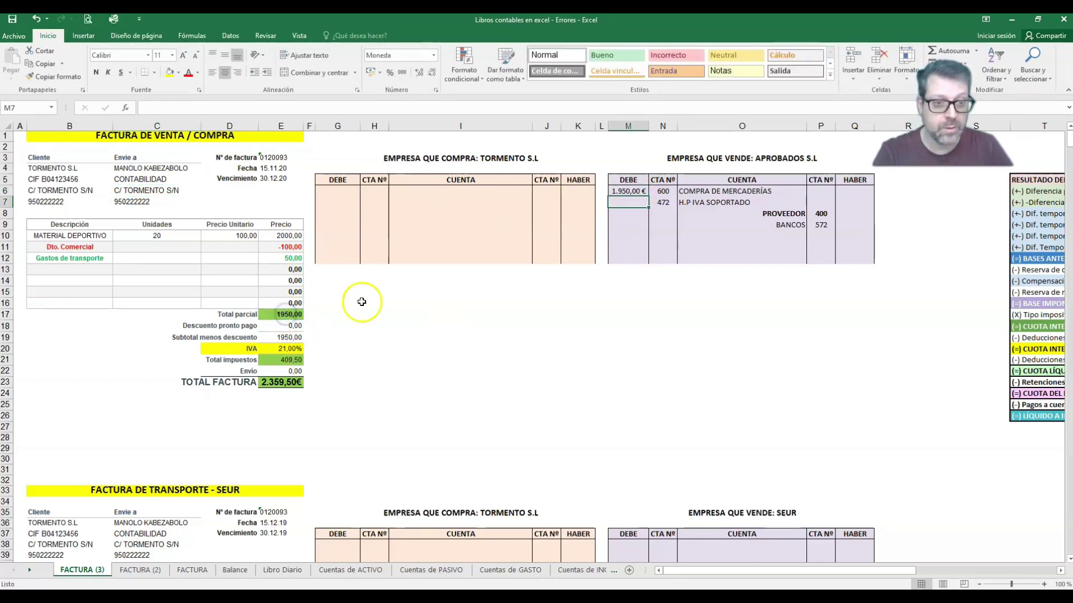
{"action": "type", "text": "="}
{"action": "left_click", "coordinate": [289, 360]}
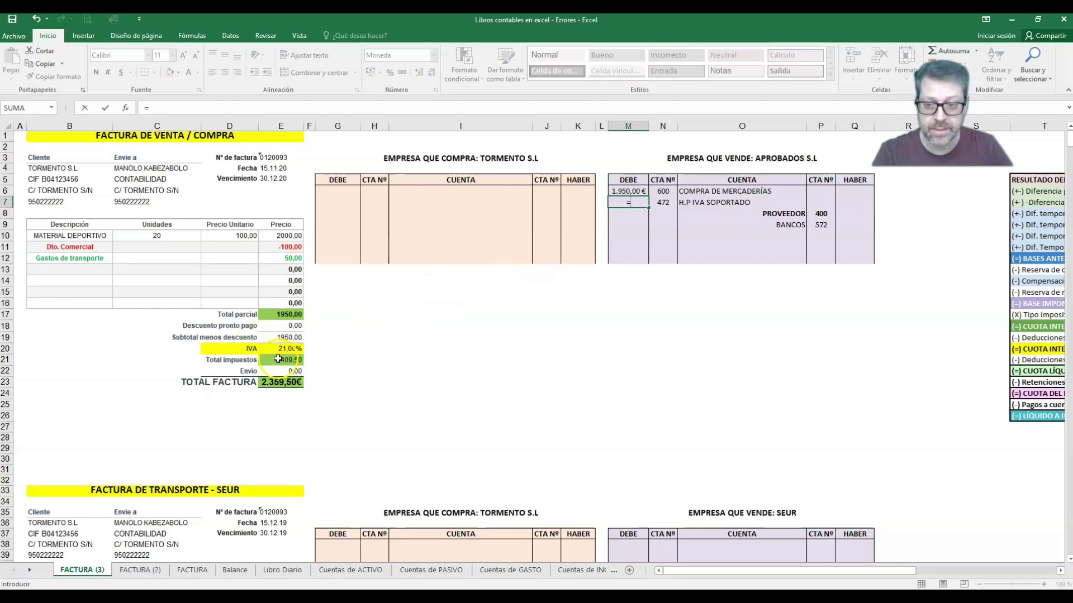
{"action": "key", "text": "Return"}
Step: Link the Haber amount of account 400 PROVEEDOR to the invoice's TOTAL FACTURA
{"action": "left_click", "coordinate": [855, 213]}
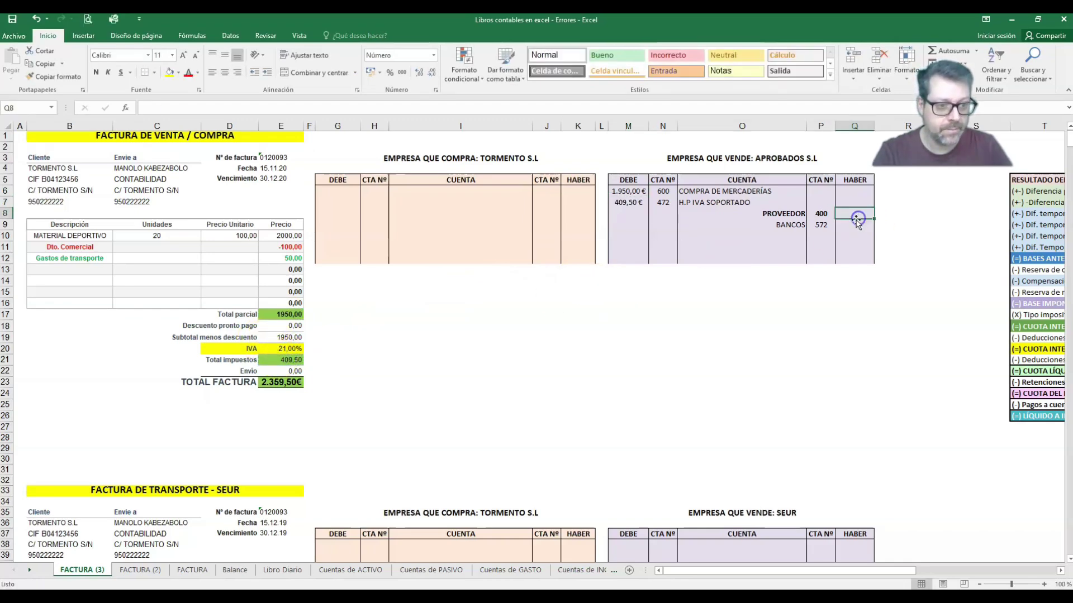
{"action": "type", "text": "="}
{"action": "left_click", "coordinate": [292, 383]}
{"action": "key", "text": "Return"}
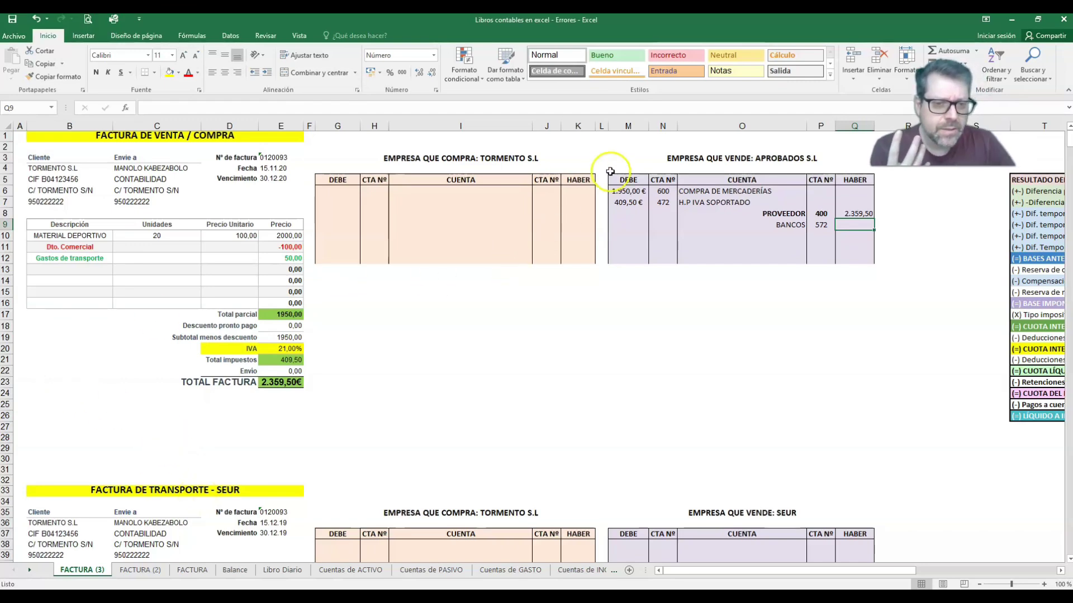
Step: Review debit accounts 600 COMPRA DE MERCADERÍAS and 472 H.P IVA SOPORTADO for an invoice from a previous year
{"action": "left_click_drag", "start_coordinate": [629, 191], "coordinate": [669, 191]}
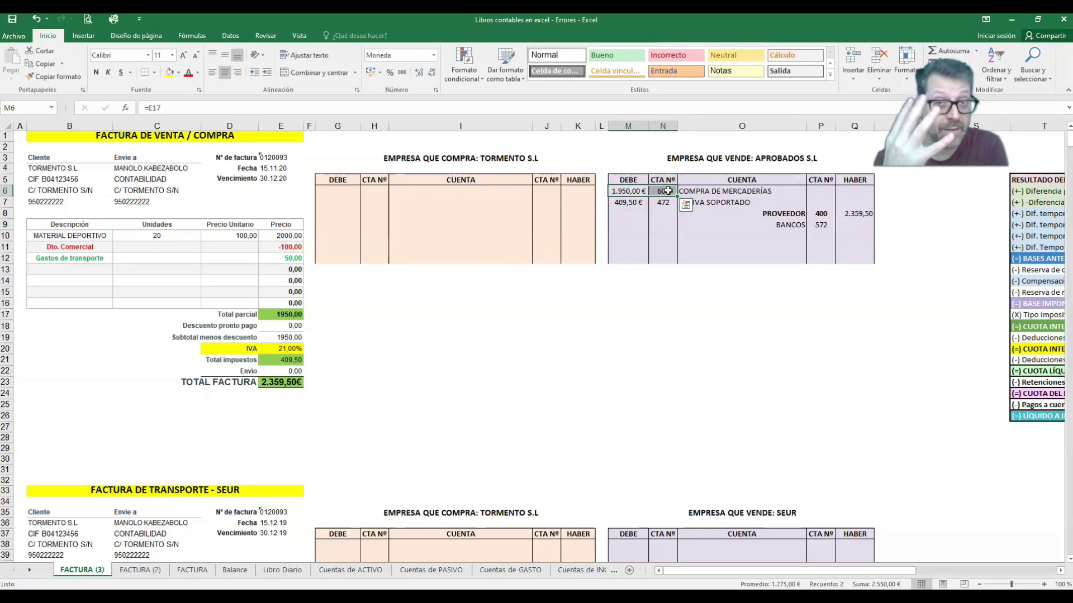
{"action": "left_click", "coordinate": [667, 190]}
{"action": "left_click", "coordinate": [659, 203]}
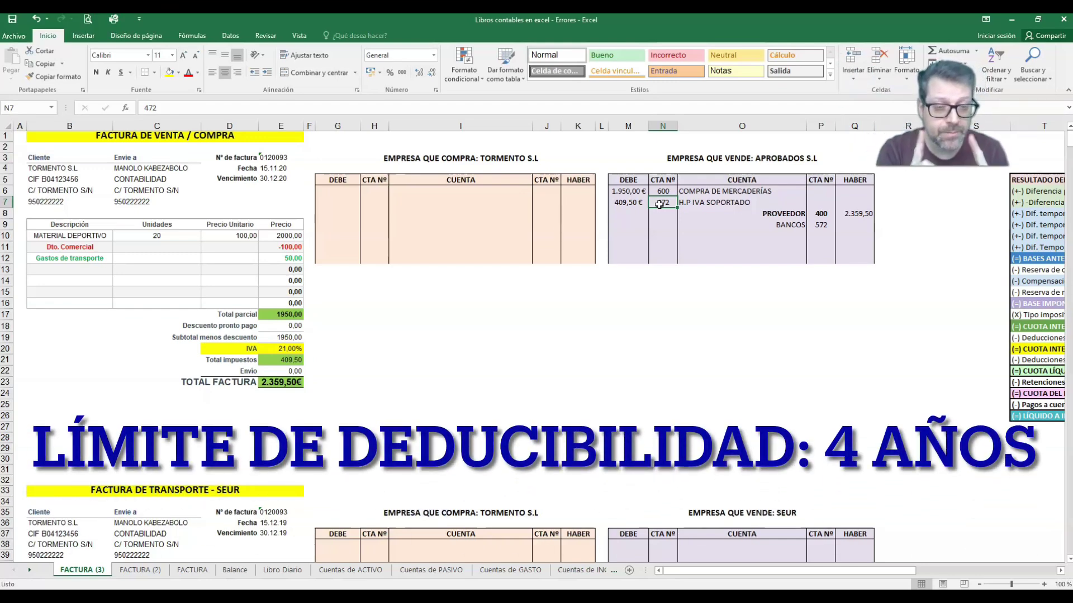
{"action": "left_click", "coordinate": [664, 193]}
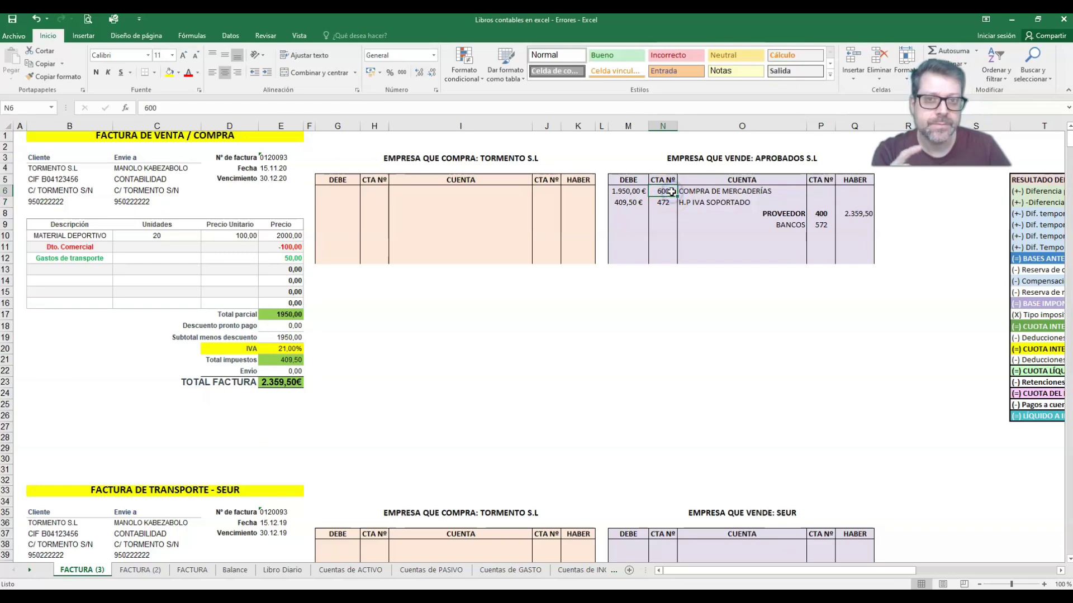
{"action": "left_click", "coordinate": [663, 201]}
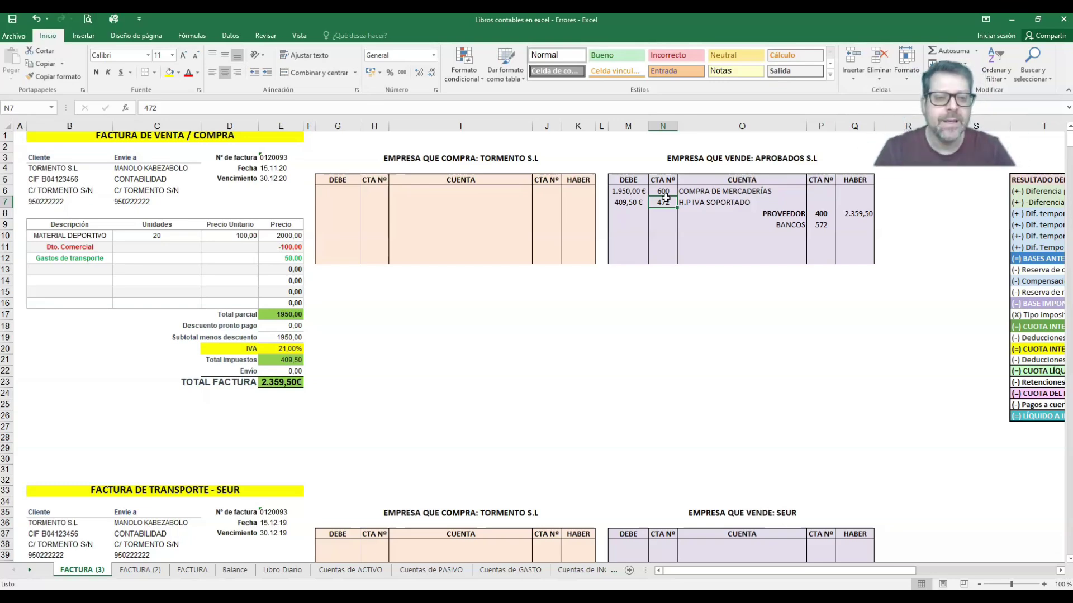
{"action": "left_click", "coordinate": [666, 192]}
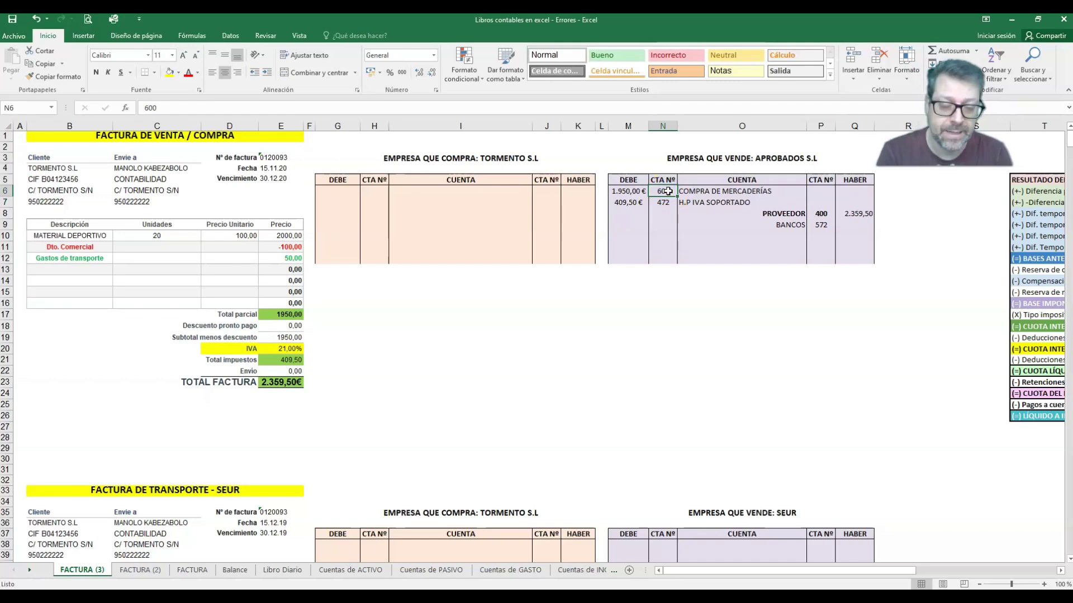
{"action": "left_click_drag", "start_coordinate": [632, 191], "coordinate": [858, 197]}
Step: Replace debit account 600 COMPRA DE MERCADERÍAS with account 113 RESERVAS VOLUNTARIAS in the APROBADOS S.L entry
{"action": "left_click", "coordinate": [666, 191]}
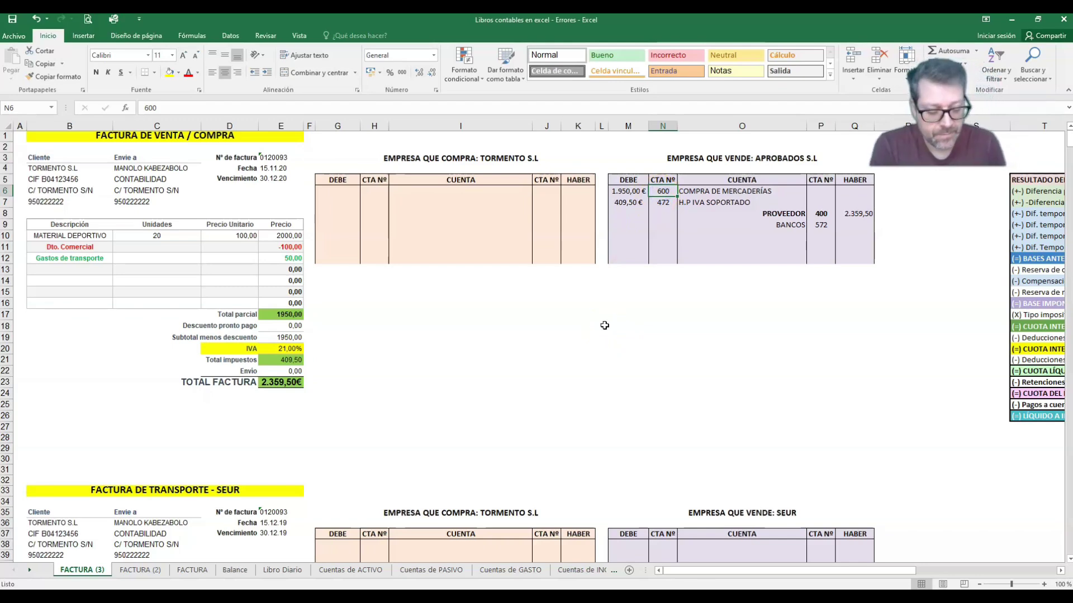
{"action": "type", "text": "113"}
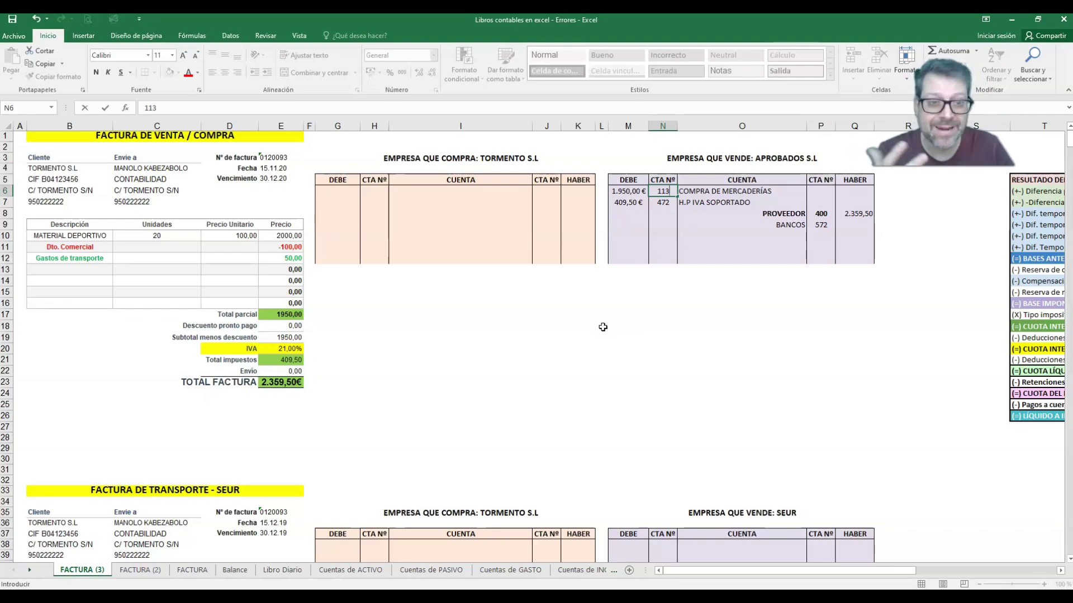
{"action": "left_click", "coordinate": [687, 191]}
{"action": "type", "text": "RES"}
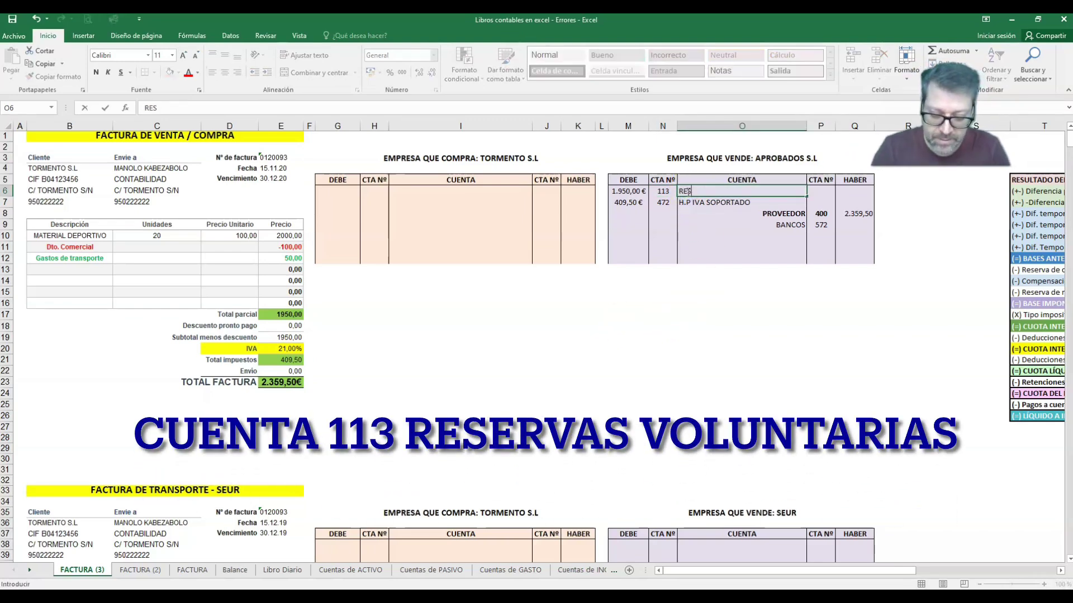
{"action": "type", "text": "ERVAS VOLUNTRUIAS"}
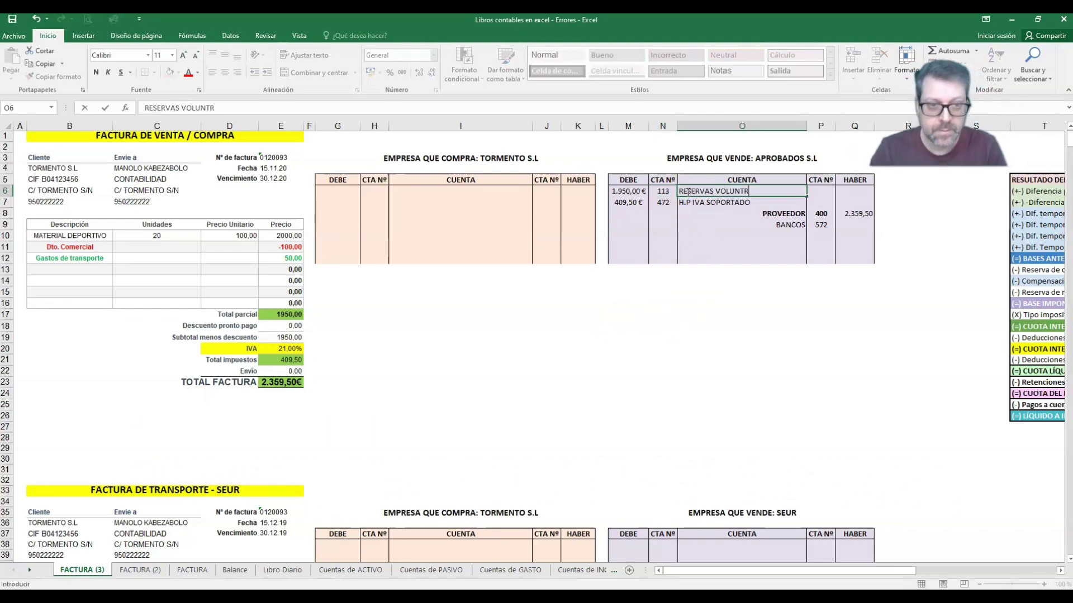
{"action": "key", "text": "BackSpace"}
{"action": "key", "text": "BackSpace"}
{"action": "key", "text": "BackSpace"}
{"action": "key", "text": "BackSpace"}
{"action": "key", "text": "BackSpace"}
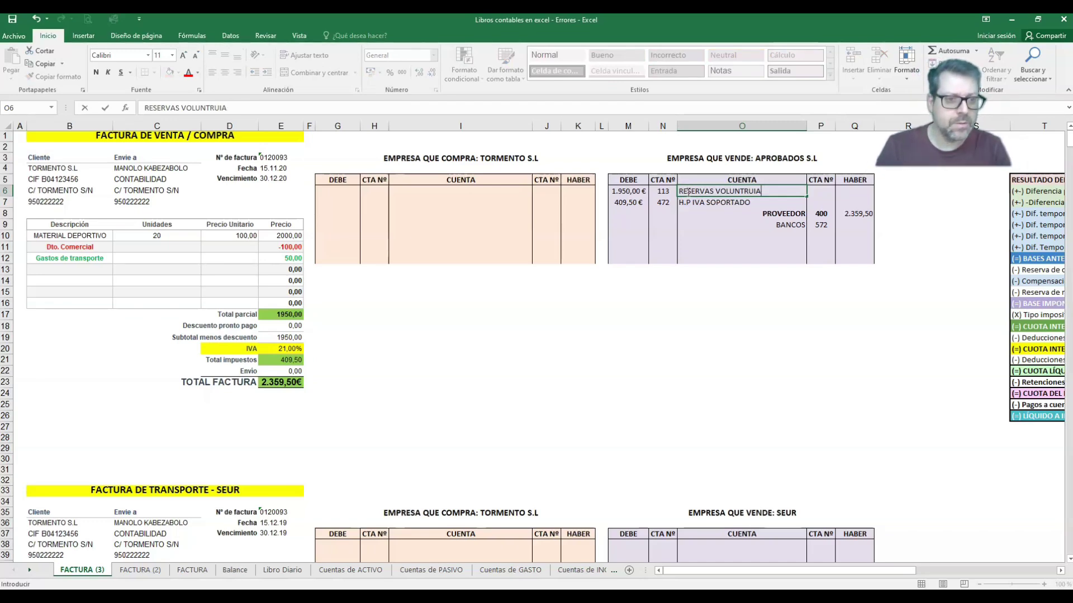
{"action": "type", "text": "ARIAS"}
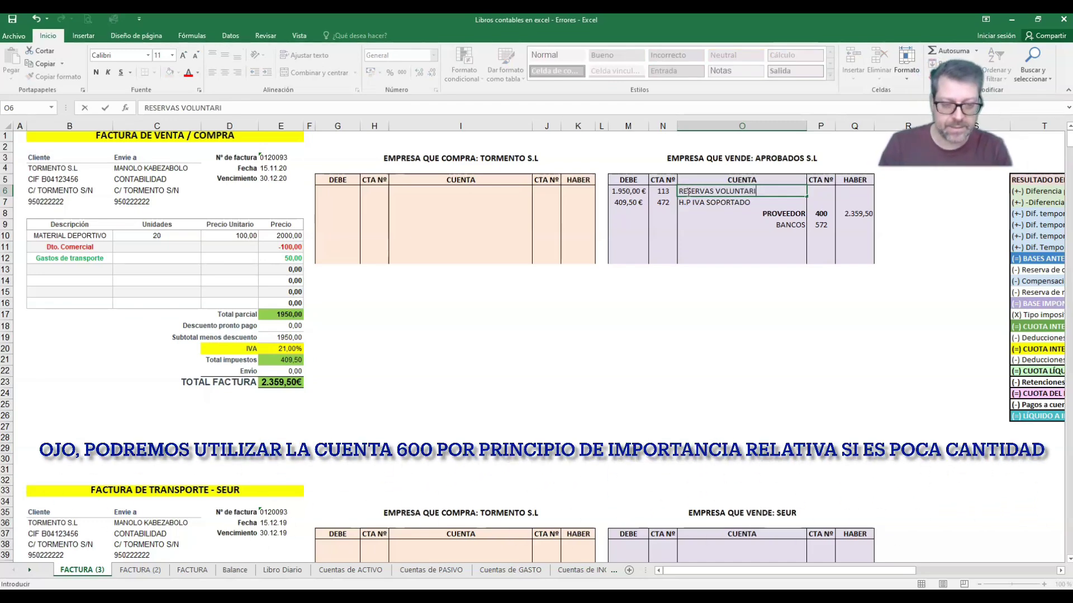
{"action": "left_click", "coordinate": [737, 232]}
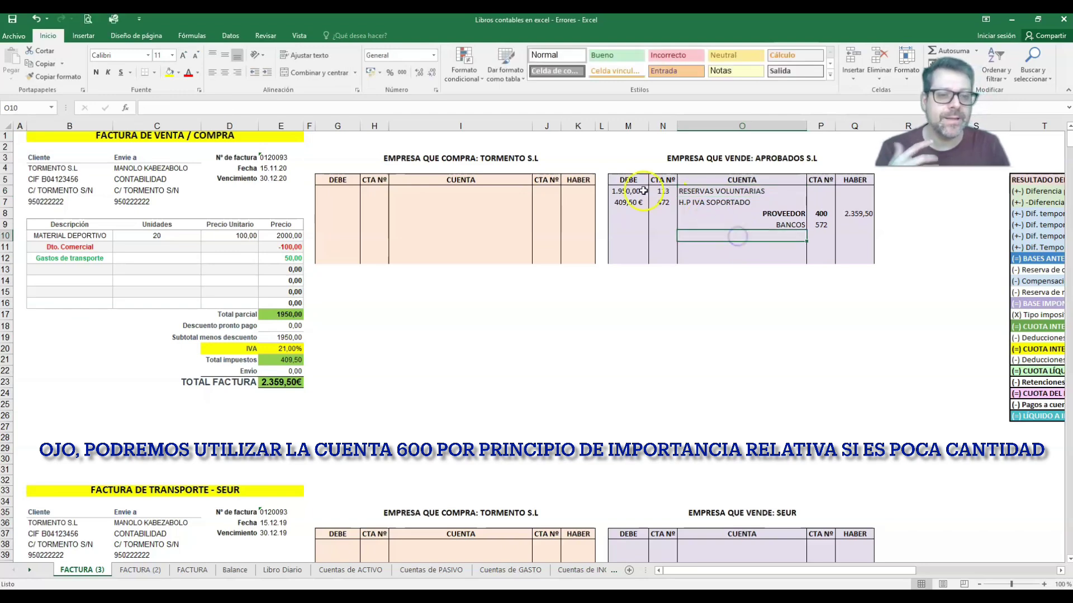
Step: Examine the debit lines of accounts 113 RESERVAS VOLUNTARIAS and 472 H.P IVA SOPORTADO with their amounts
{"action": "left_click_drag", "start_coordinate": [663, 191], "coordinate": [694, 192]}
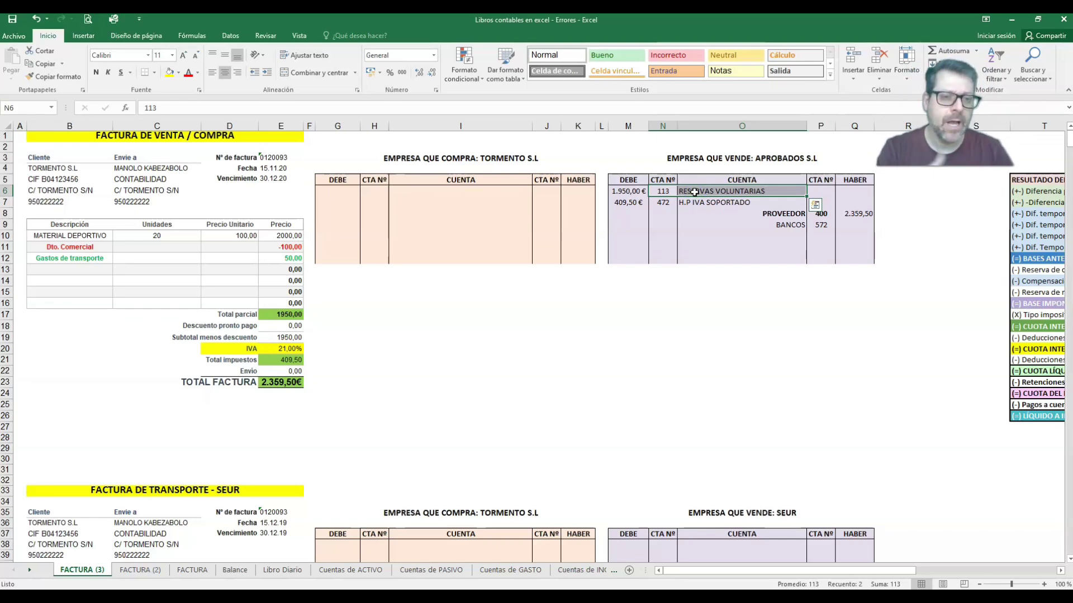
{"action": "left_click", "coordinate": [668, 193]}
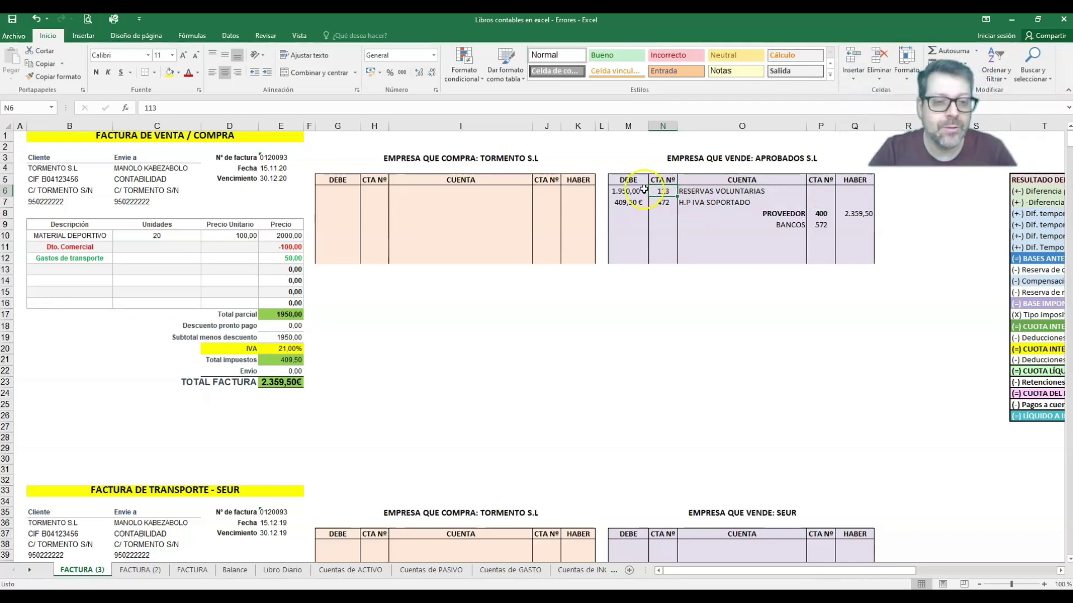
{"action": "left_click_drag", "start_coordinate": [634, 191], "coordinate": [698, 191]}
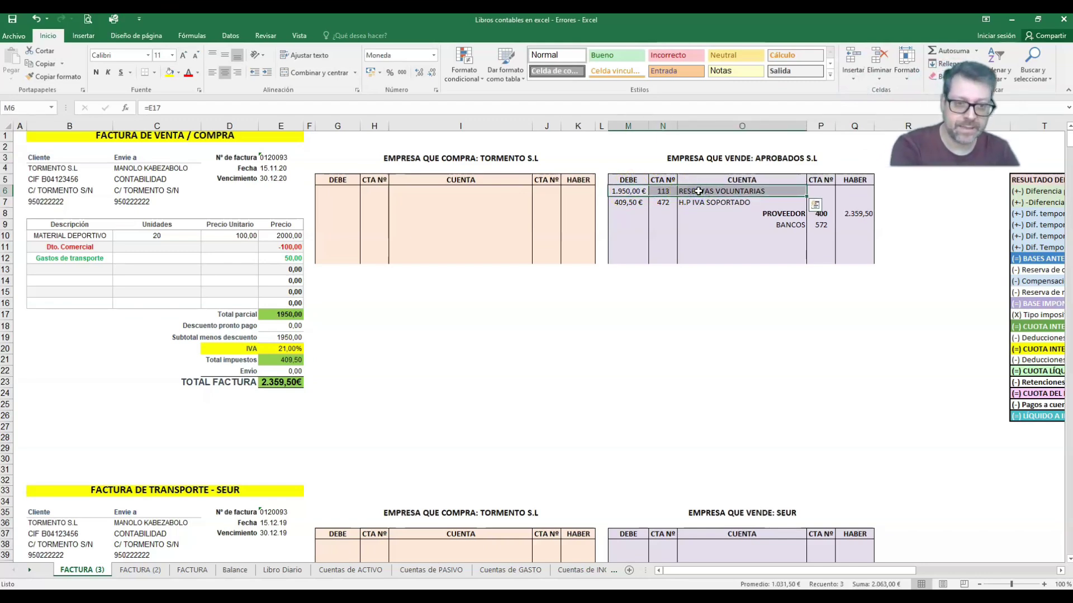
{"action": "left_click", "coordinate": [663, 202]}
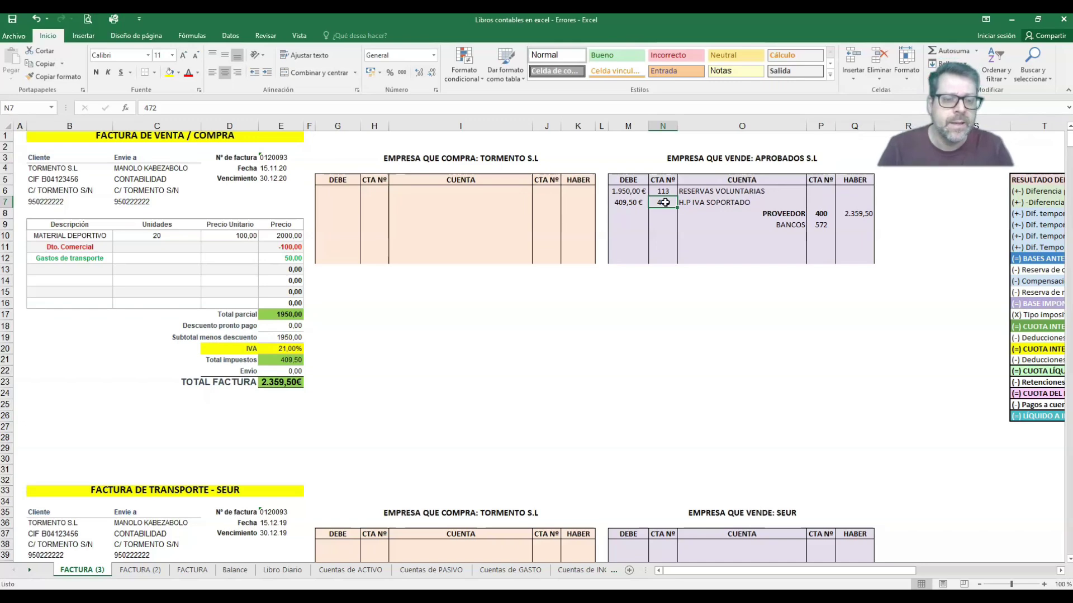
{"action": "left_click", "coordinate": [706, 204]}
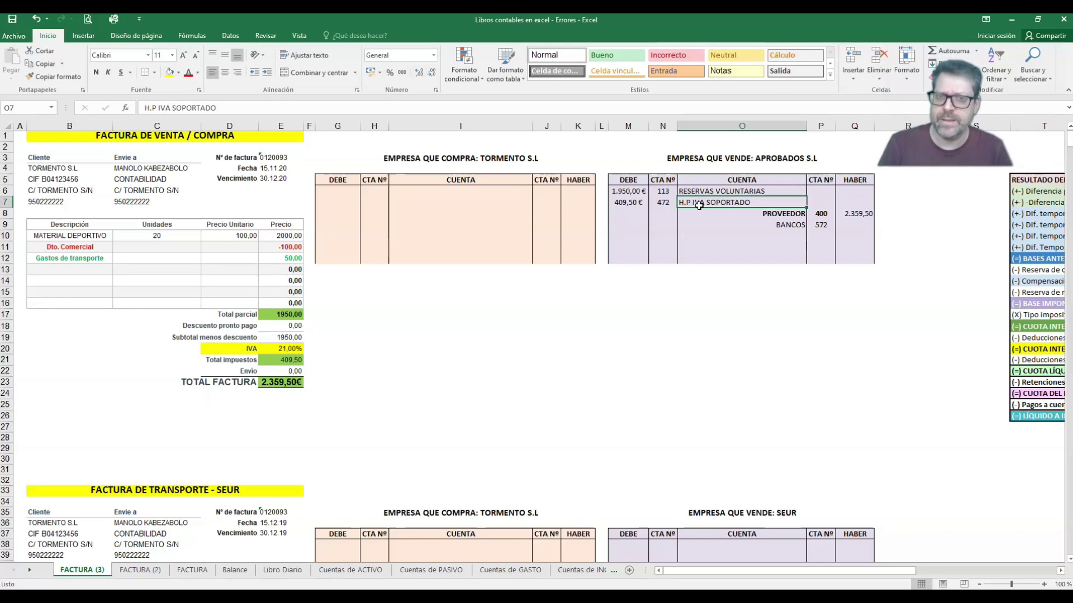
{"action": "left_click_drag", "start_coordinate": [628, 191], "coordinate": [710, 202]}
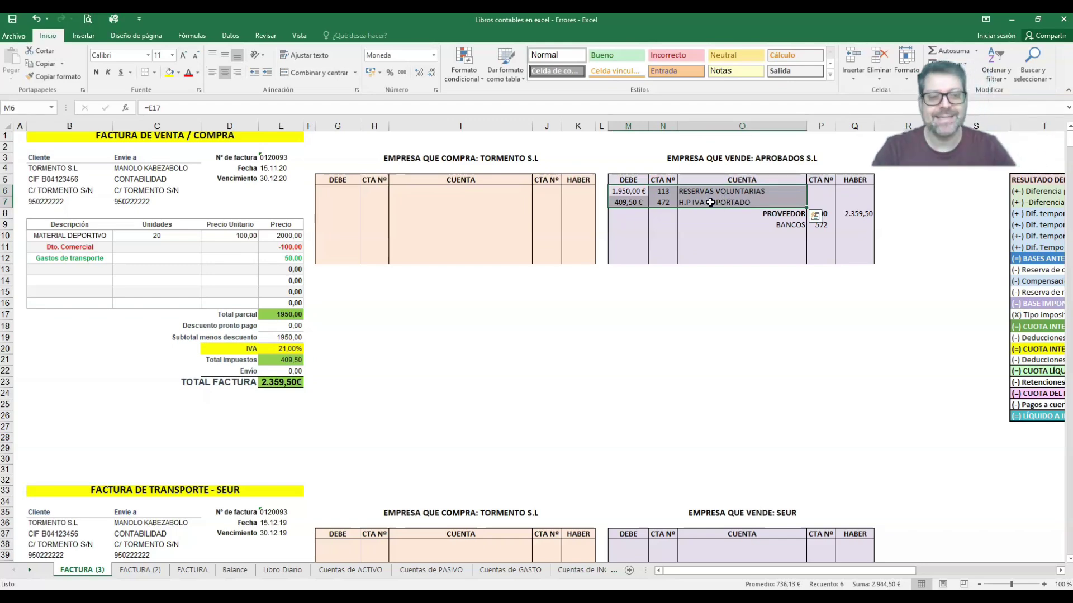
{"action": "left_click", "coordinate": [663, 191]}
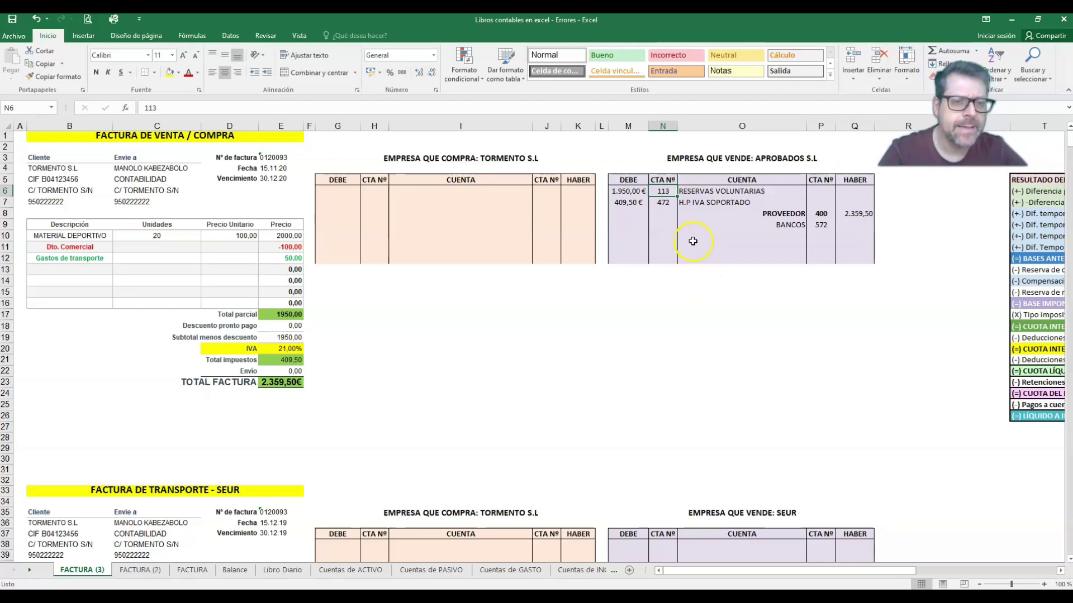
{"action": "left_click", "coordinate": [632, 193]}
{"action": "left_click_drag", "start_coordinate": [653, 193], "coordinate": [710, 204]}
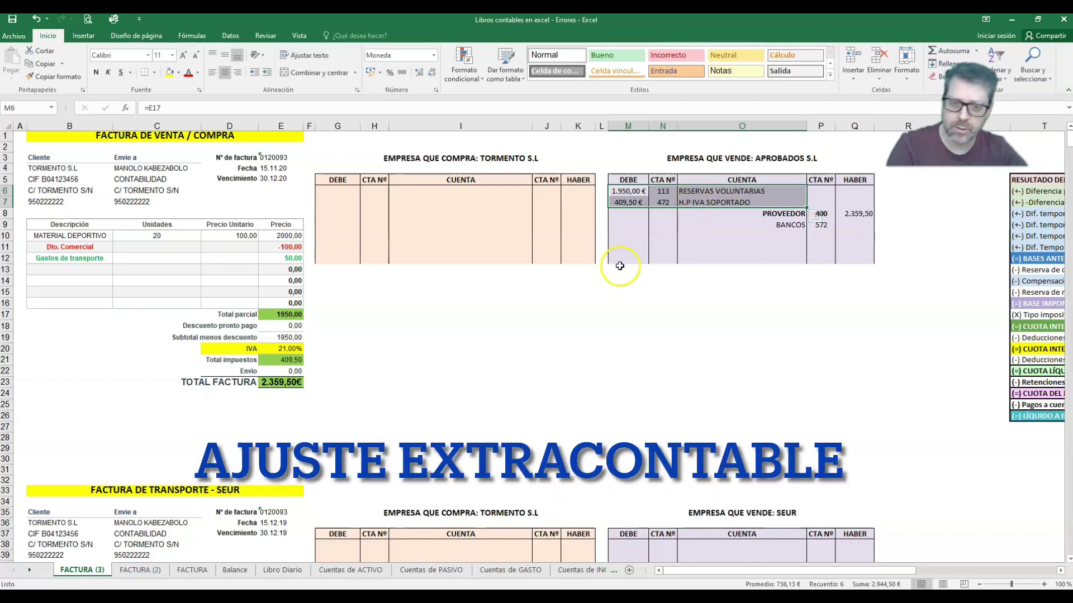
Step: Append (129) to the RESULTADO DEL EJERCICIO label in the first tax calculation table
{"action": "left_click_drag", "start_coordinate": [693, 570], "coordinate": [791, 572]}
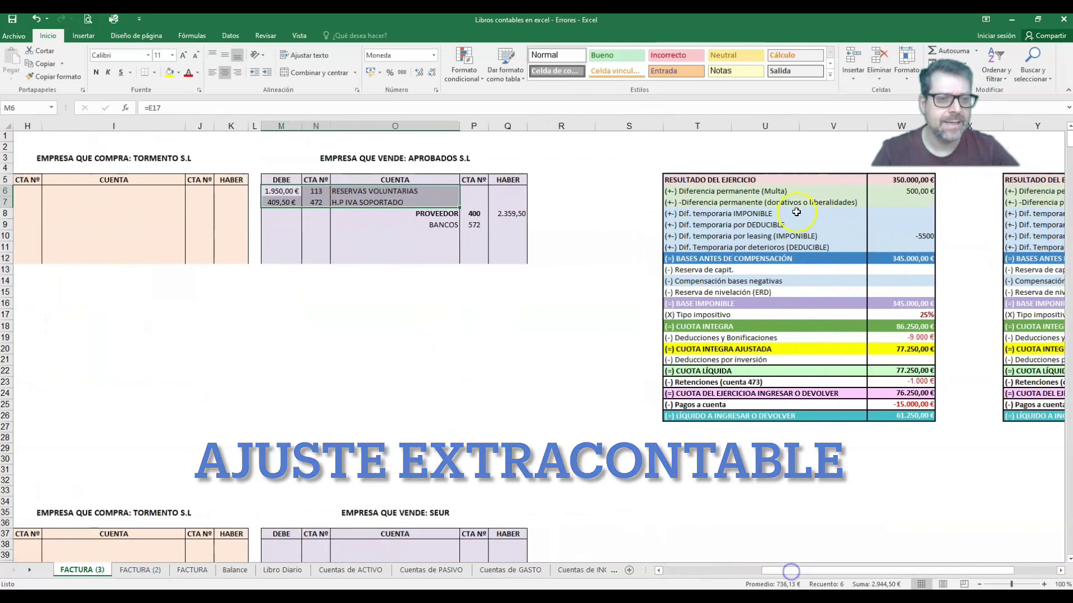
{"action": "left_click_drag", "start_coordinate": [762, 180], "coordinate": [896, 413]}
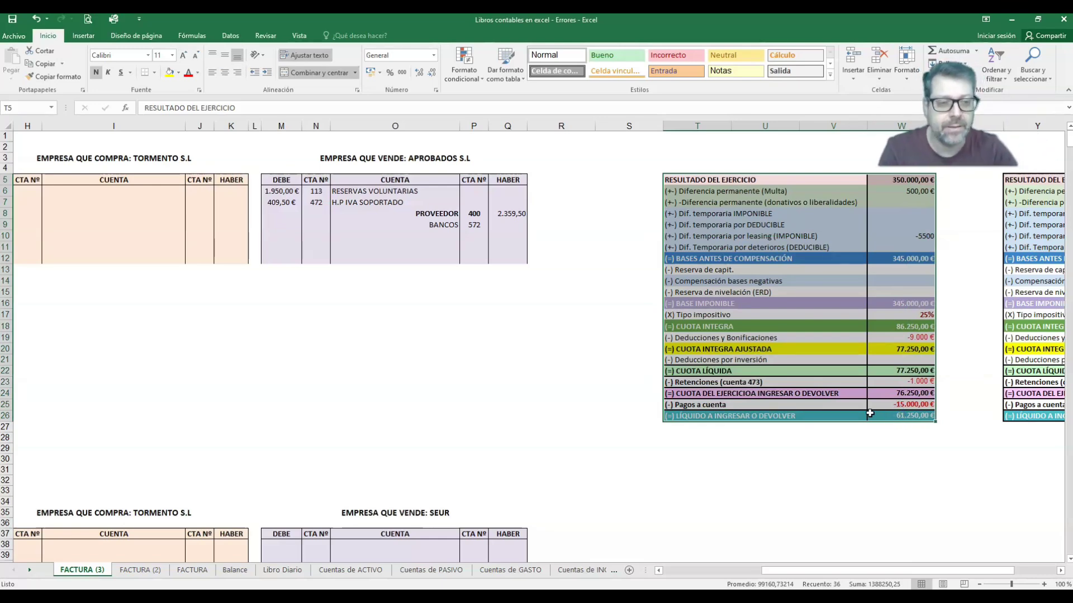
{"action": "left_click", "coordinate": [892, 181]}
{"action": "double_click", "coordinate": [806, 181]}
{"action": "type", "text": "(129)"}
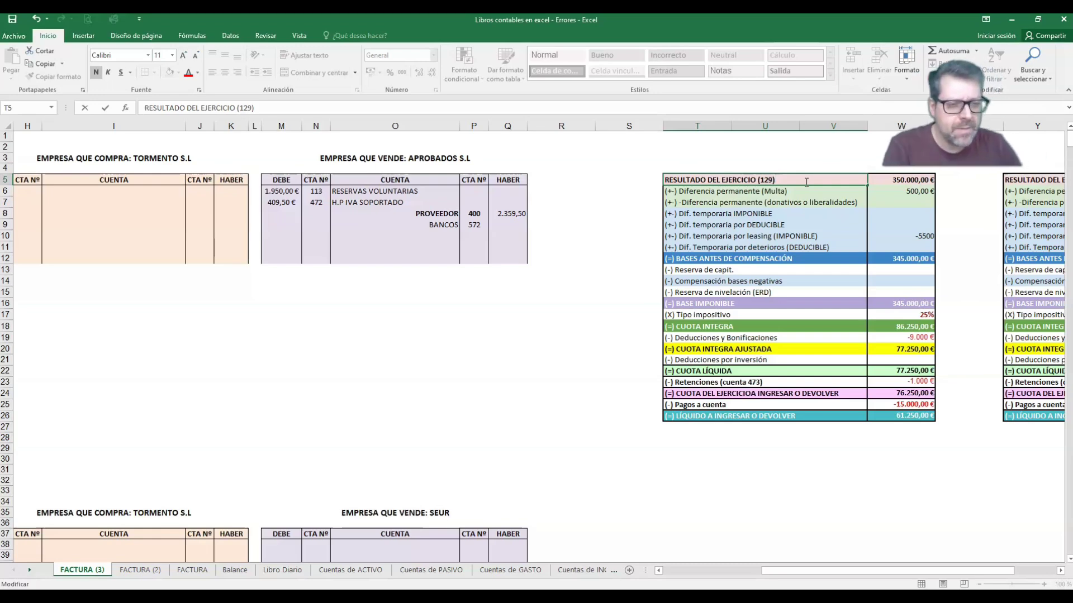
{"action": "left_click", "coordinate": [891, 192]}
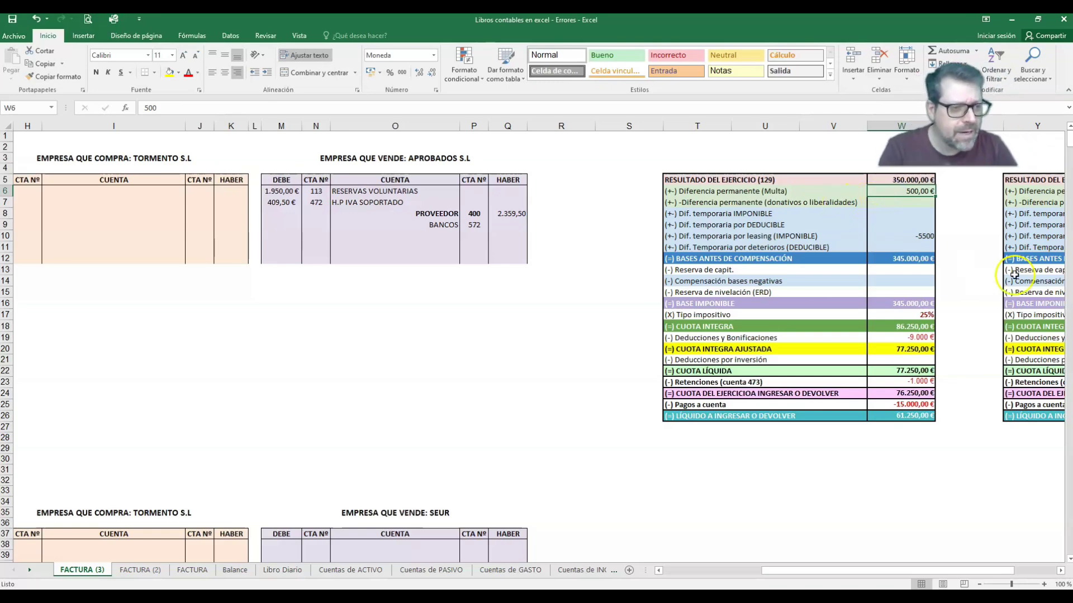
Step: Enter the leasing temporary difference (IMPONIBLE) as a euro currency amount of -5.500 €
{"action": "left_click", "coordinate": [790, 237]}
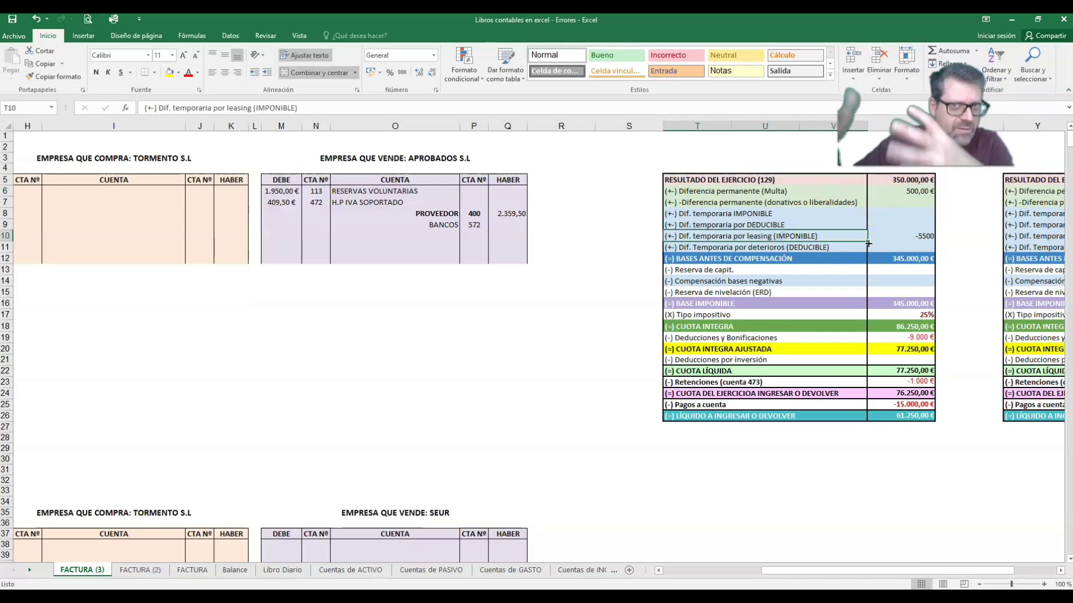
{"action": "left_click", "coordinate": [899, 235]}
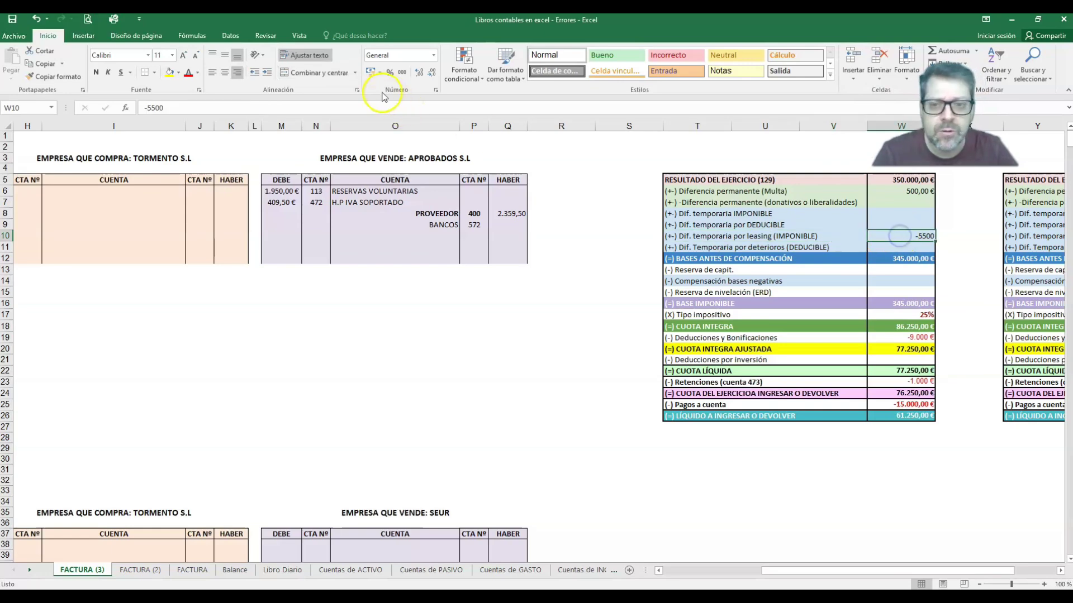
{"action": "left_click", "coordinate": [377, 107]}
{"action": "key", "text": "Return"}
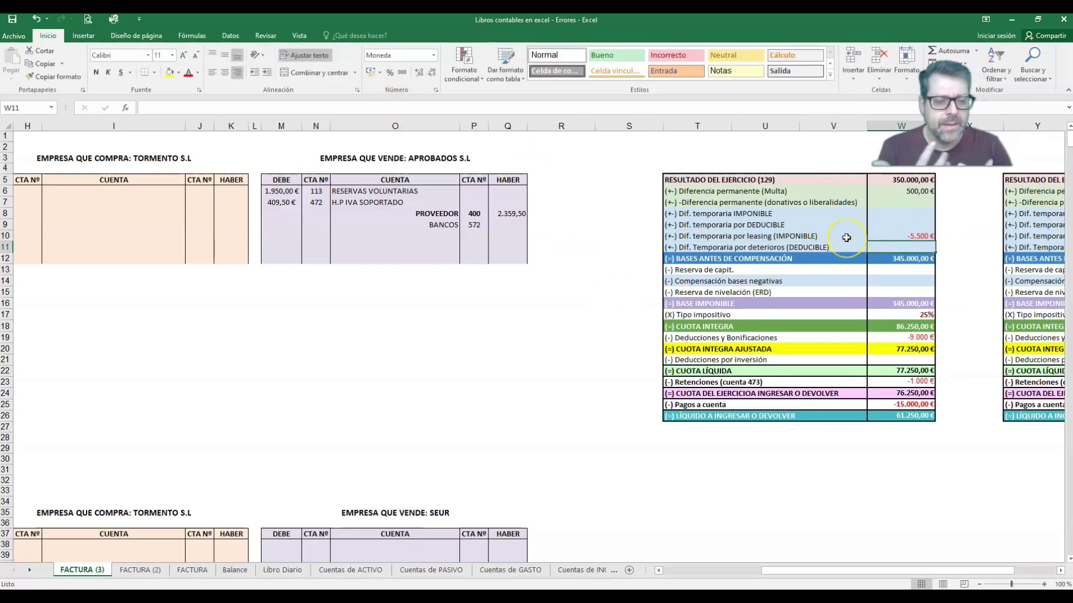
Step: Examine the permanent and temporary difference rows of the first tax table and the account 113 RESERVAS VOLUNTARIAS debit line
{"action": "left_click", "coordinate": [861, 203]}
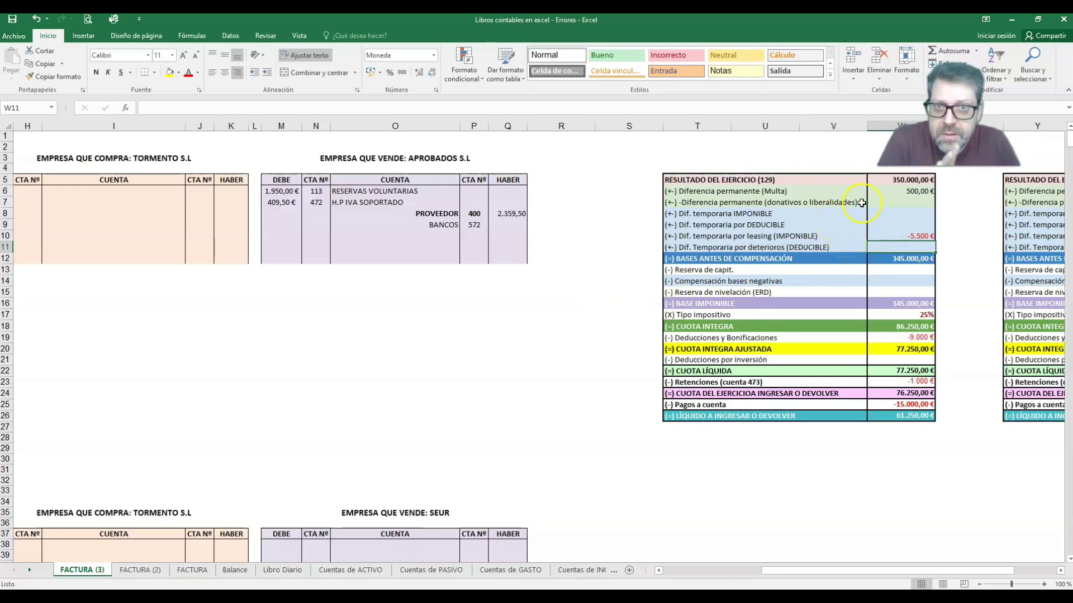
{"action": "left_click", "coordinate": [889, 194]}
{"action": "left_click", "coordinate": [891, 234]}
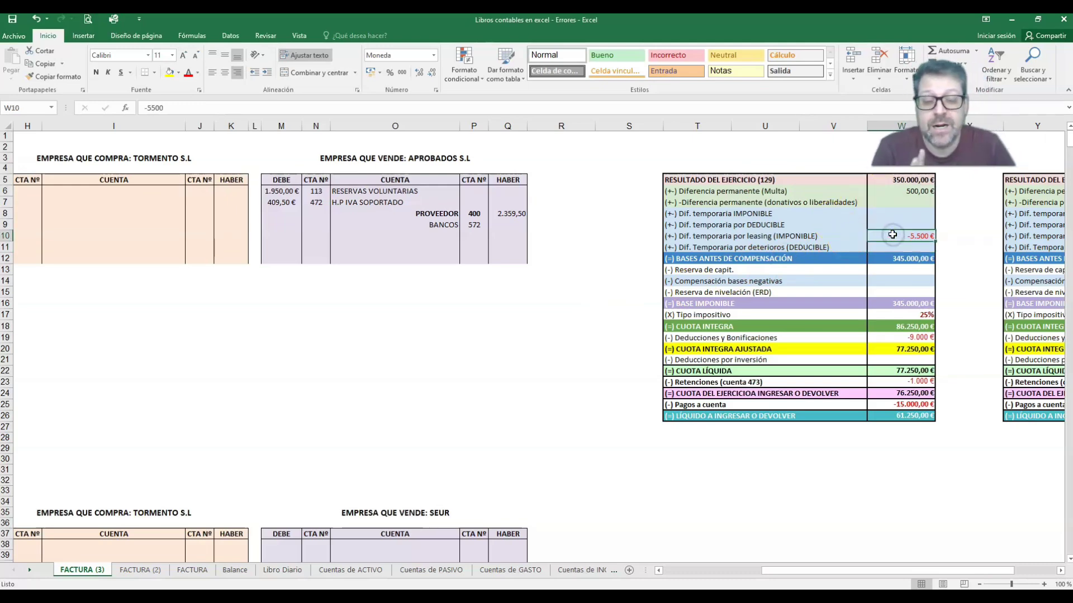
{"action": "left_click", "coordinate": [805, 193]}
{"action": "left_click", "coordinate": [803, 230]}
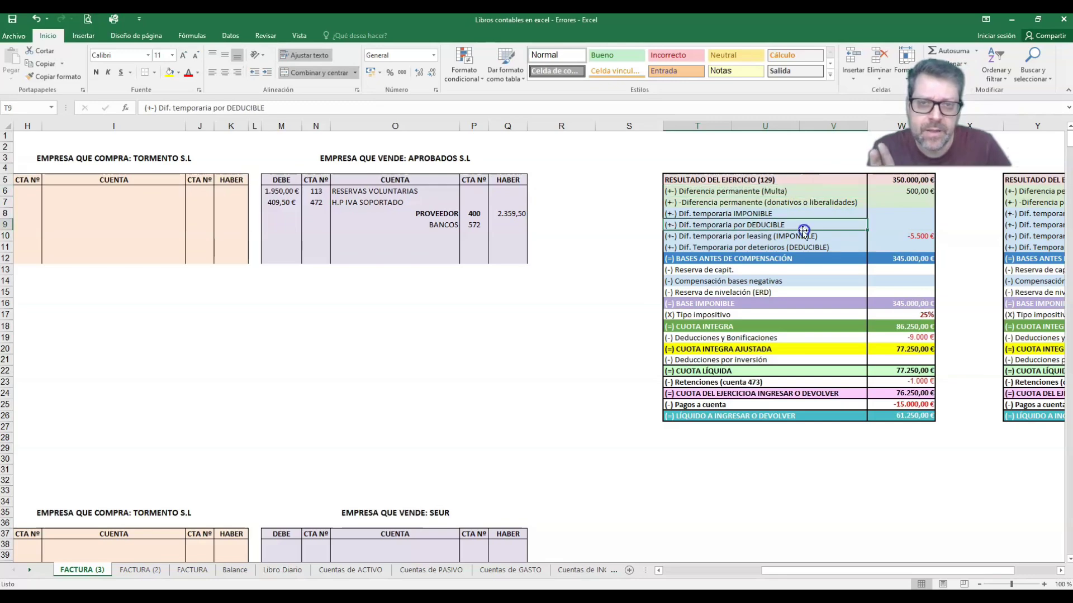
{"action": "left_click_drag", "start_coordinate": [282, 191], "coordinate": [371, 191]}
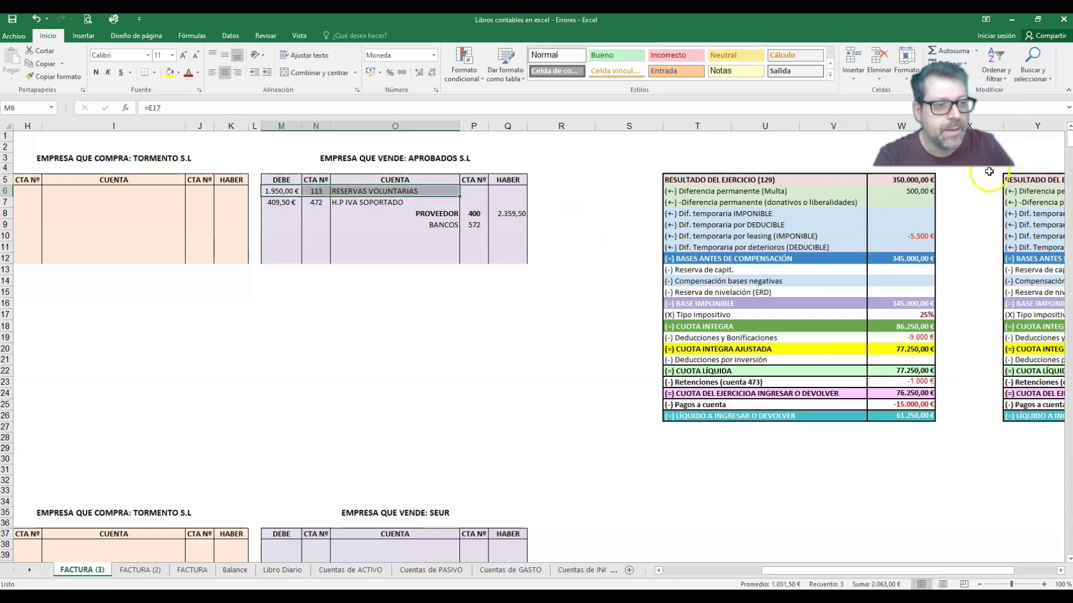
Step: Fill the permanent difference (donativos o liberalidades) amount in the first tax table with the negative of the RESERVAS VOLUNTARIAS debit, =-M6
{"action": "left_click", "coordinate": [925, 200]}
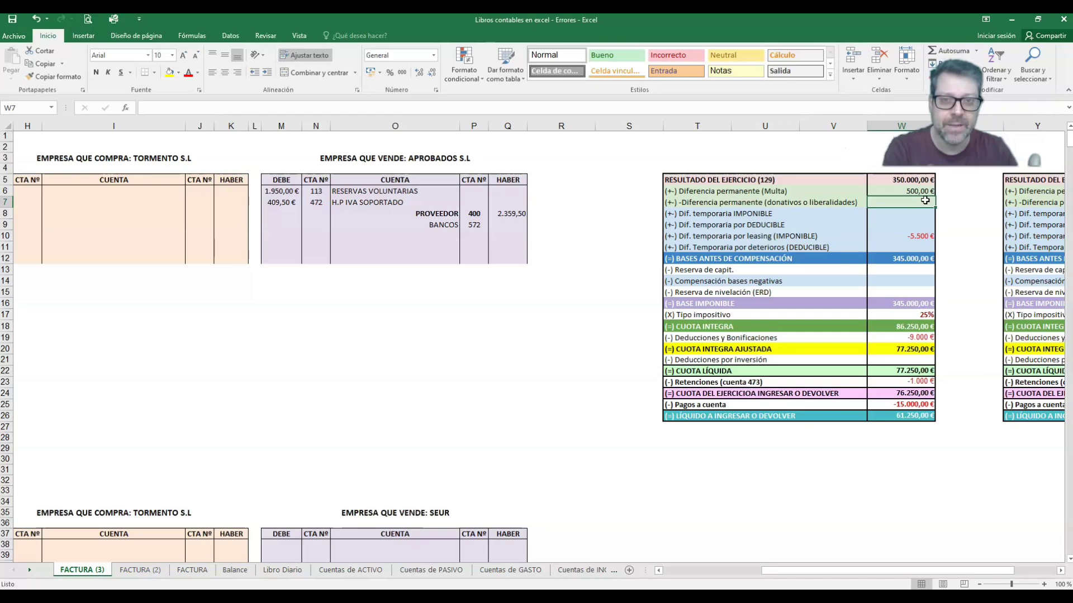
{"action": "type", "text": "-"}
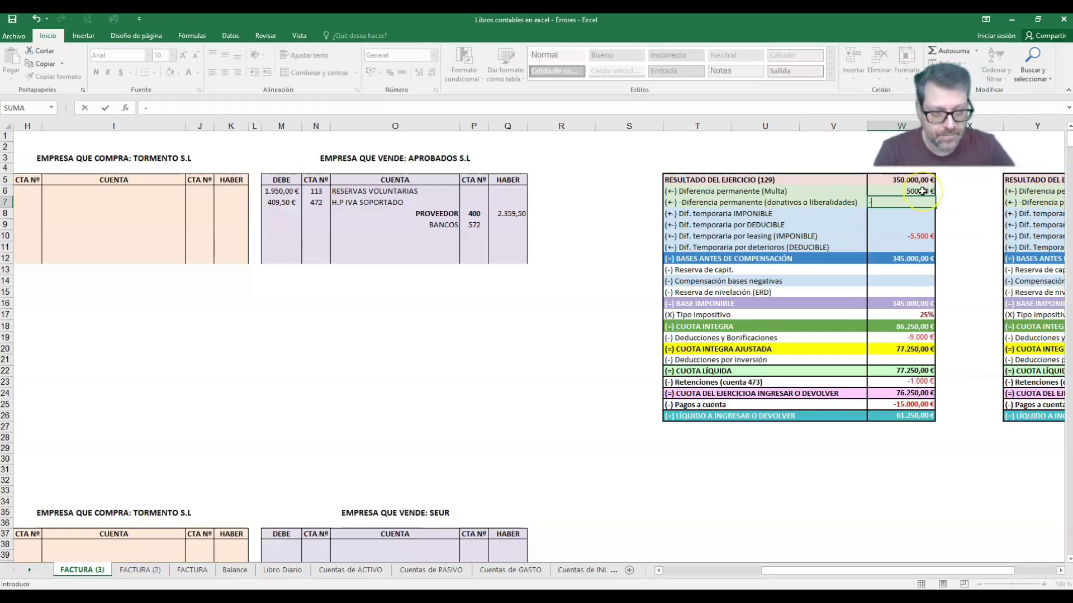
{"action": "type", "text": "="}
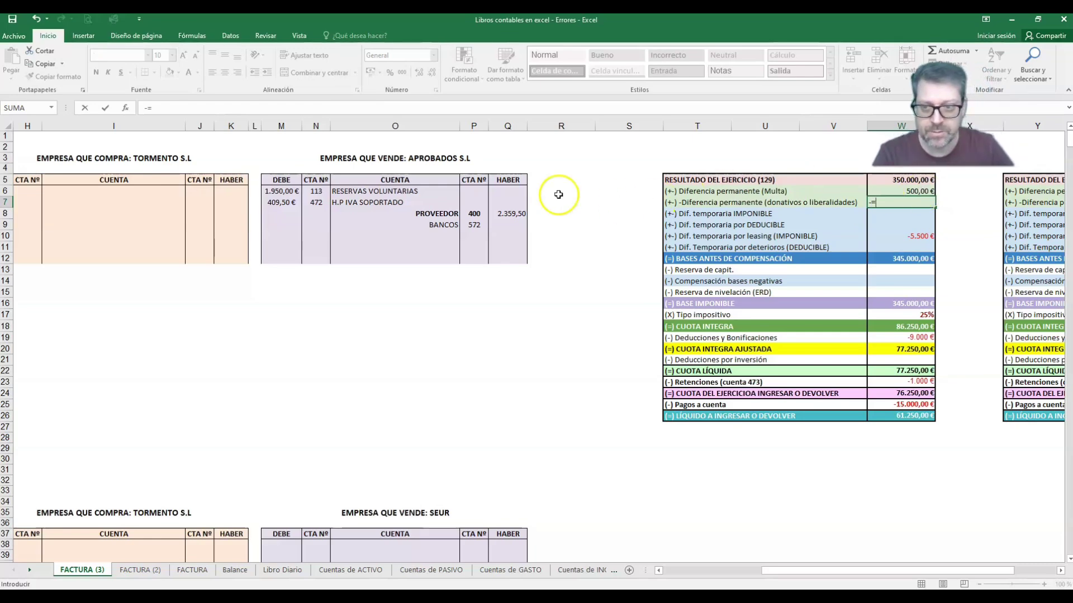
{"action": "left_click", "coordinate": [290, 192]}
{"action": "key", "text": "Return"}
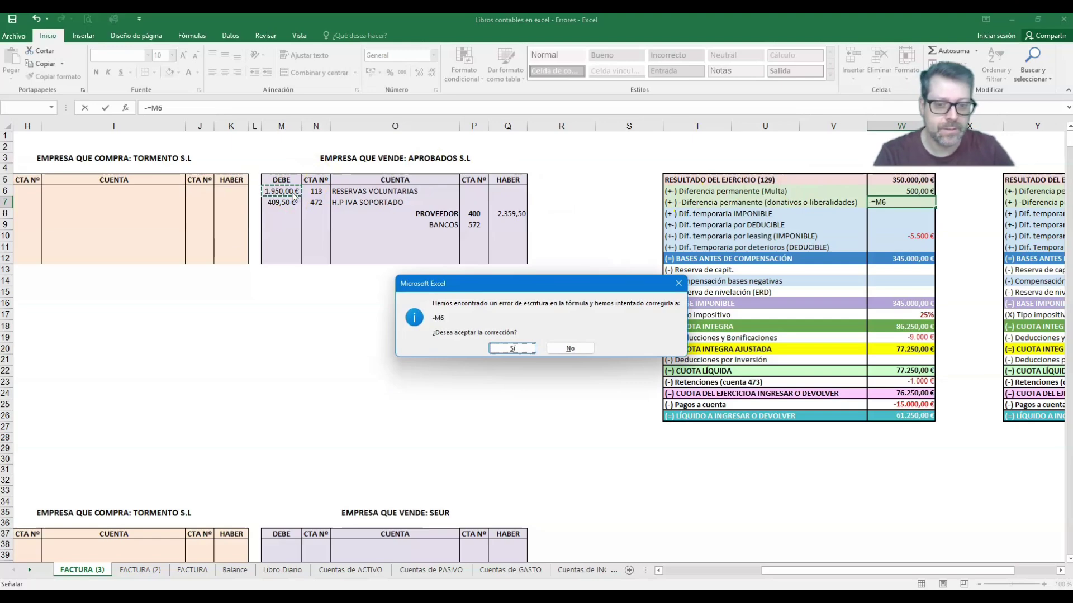
{"action": "key", "text": "Return"}
{"action": "left_click", "coordinate": [916, 202]}
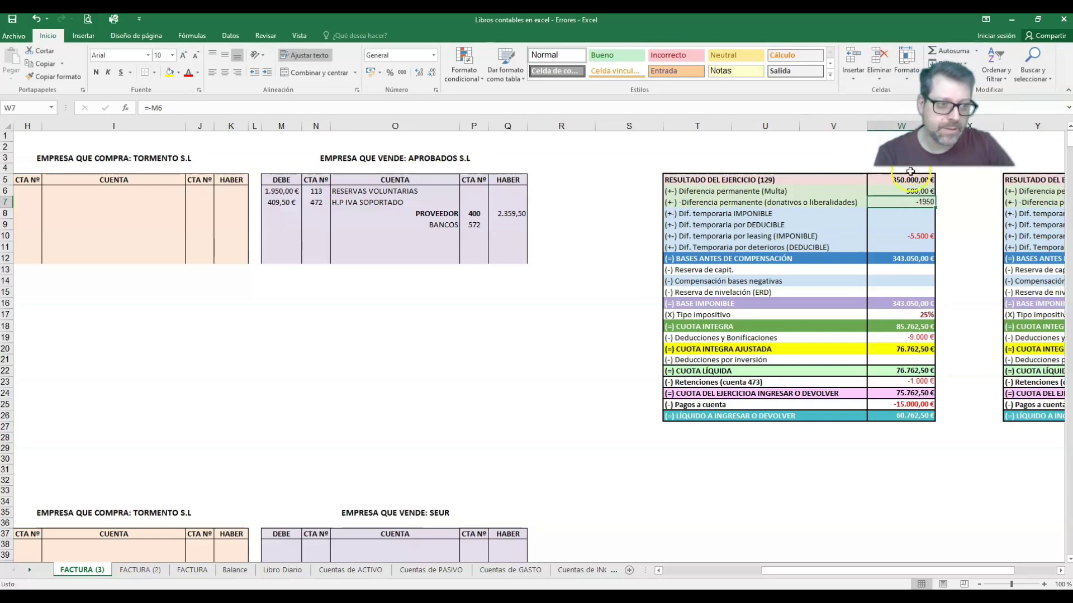
{"action": "left_click", "coordinate": [910, 192]}
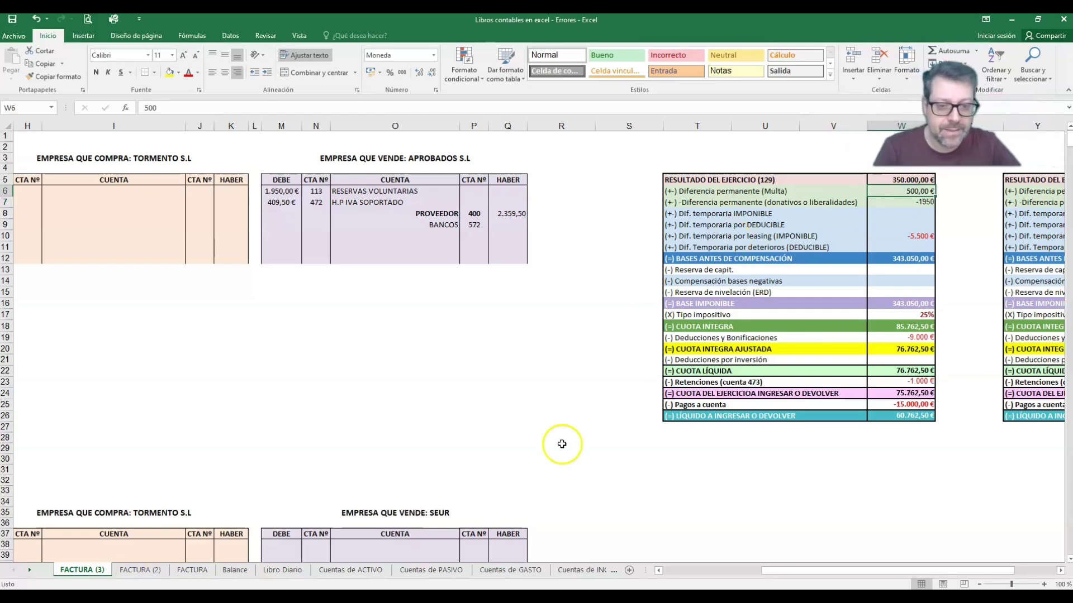
Step: Write the sign notes GASTO - in R17 and INGRESO + in R18 beside the first tax table
{"action": "left_click", "coordinate": [551, 313]}
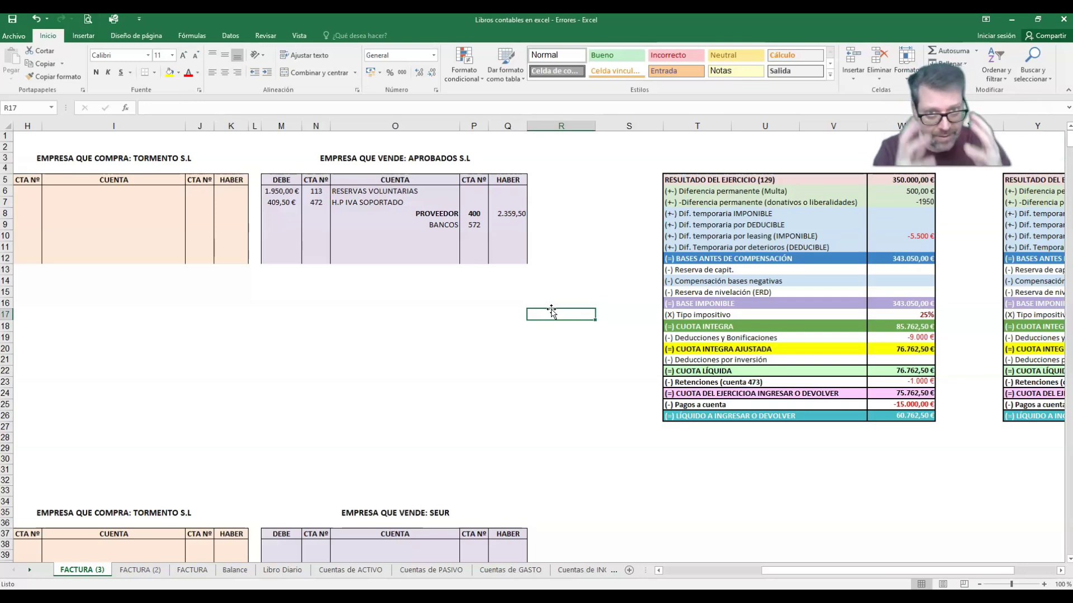
{"action": "type", "text": "GASTO"}
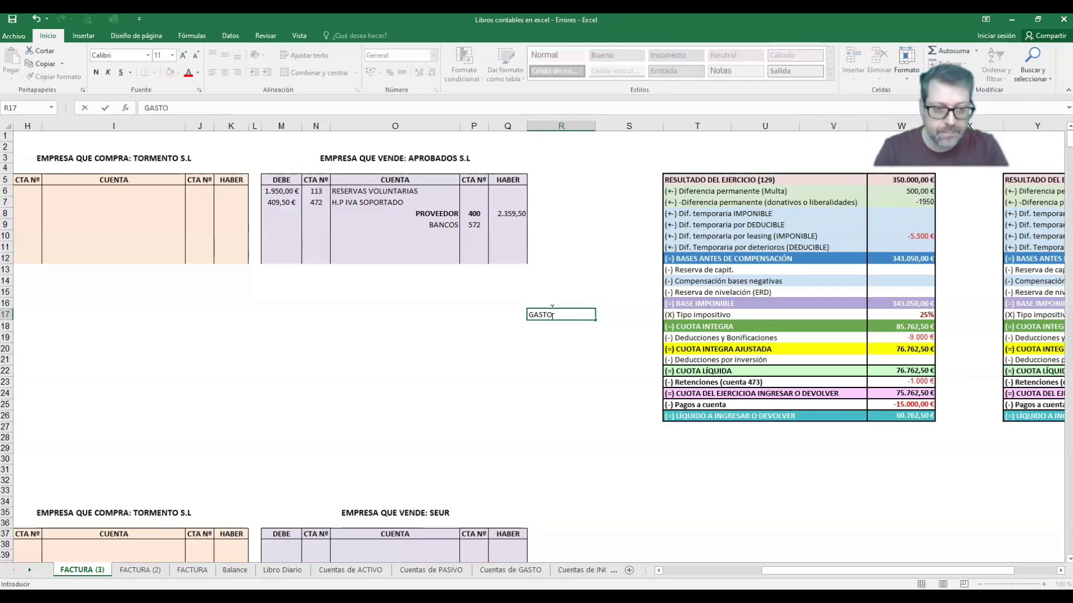
{"action": "type", "text": " -"}
{"action": "key", "text": "Return"}
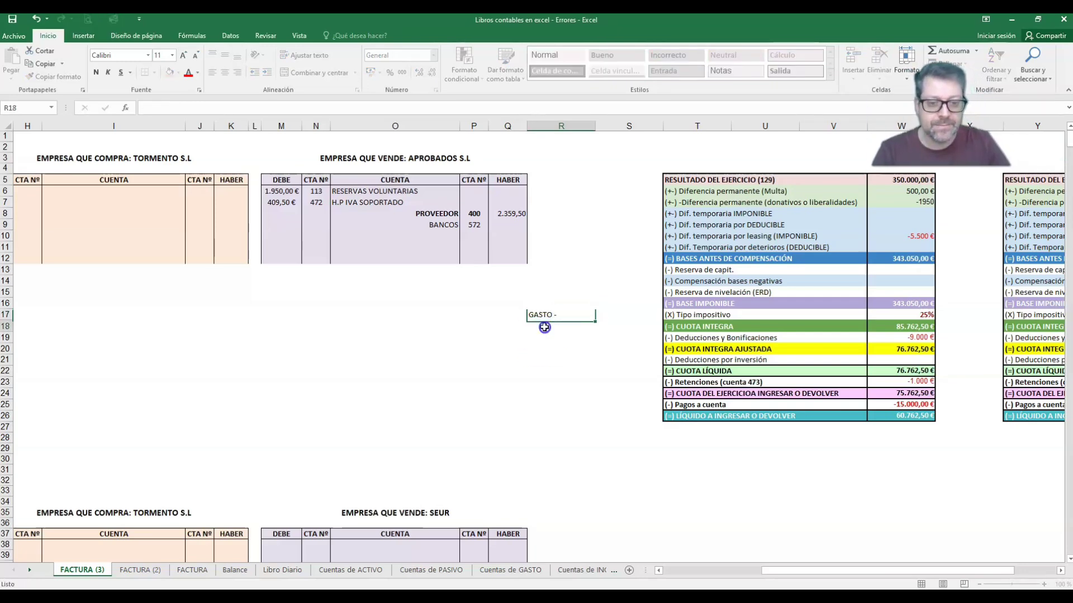
{"action": "type", "text": "INGRESOP"}
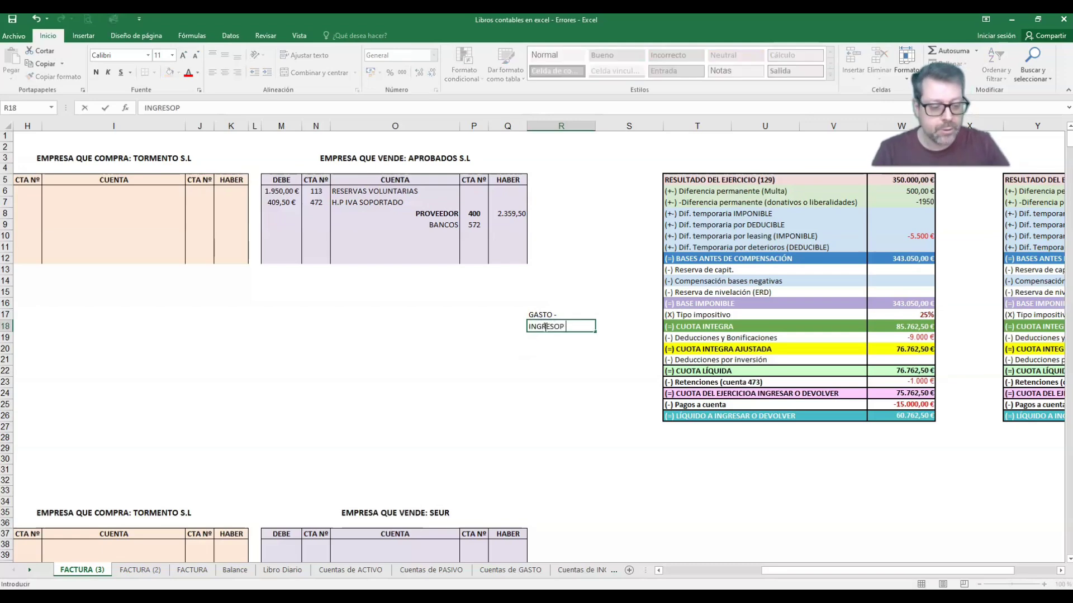
{"action": "left_click", "coordinate": [620, 366]}
{"action": "left_click", "coordinate": [554, 316]}
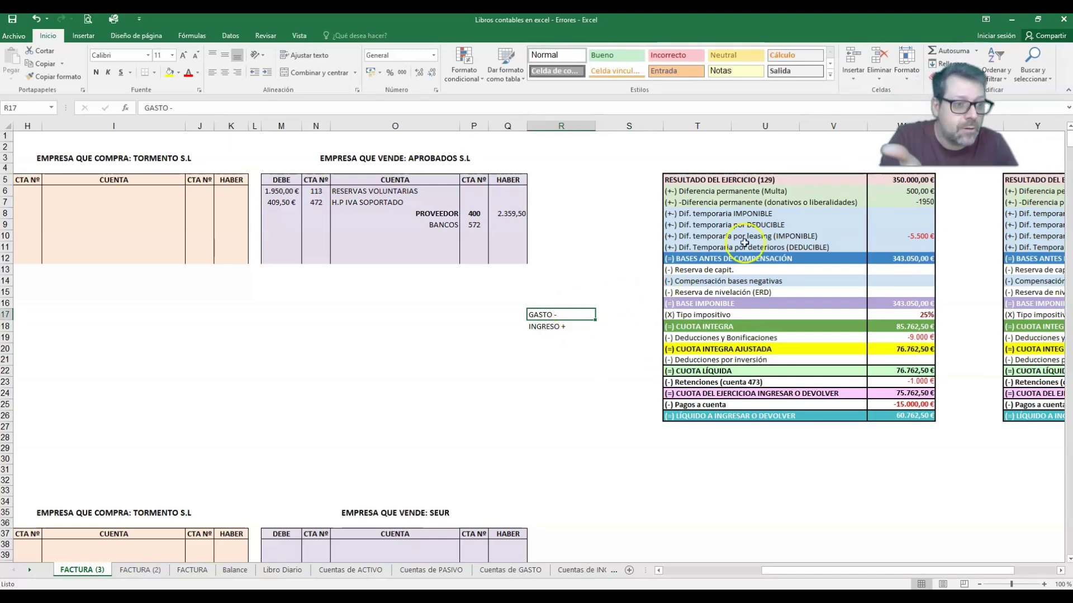
Step: Switch to Chrome and close the Gastos de ejercicios anteriores and Errores contables: Problemática pages
{"action": "left_click", "coordinate": [891, 204]}
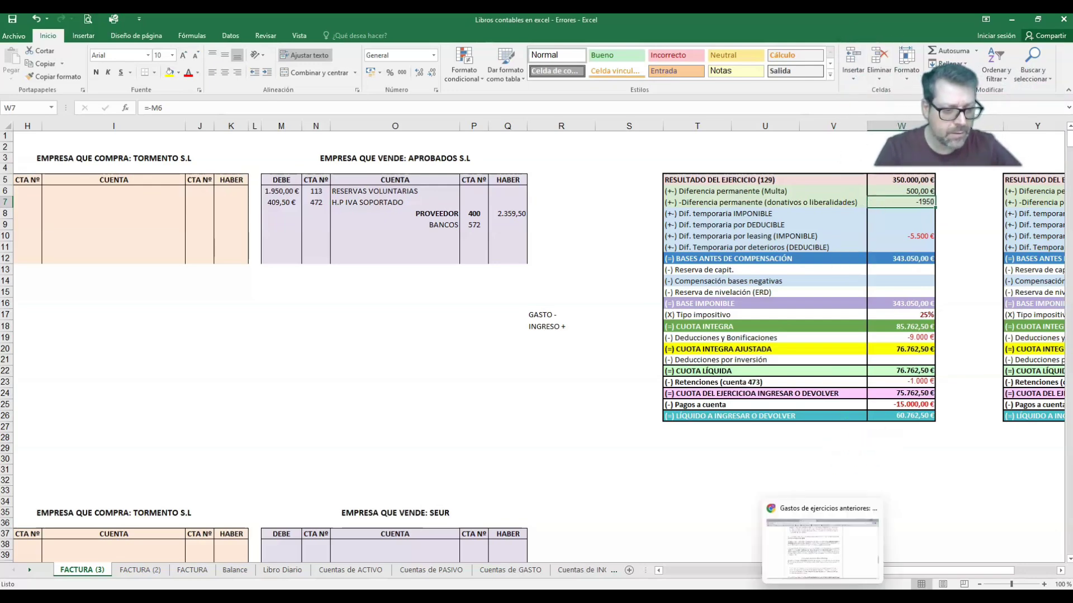
{"action": "key", "text": "alt+Tab"}
{"action": "left_click", "coordinate": [473, 88]}
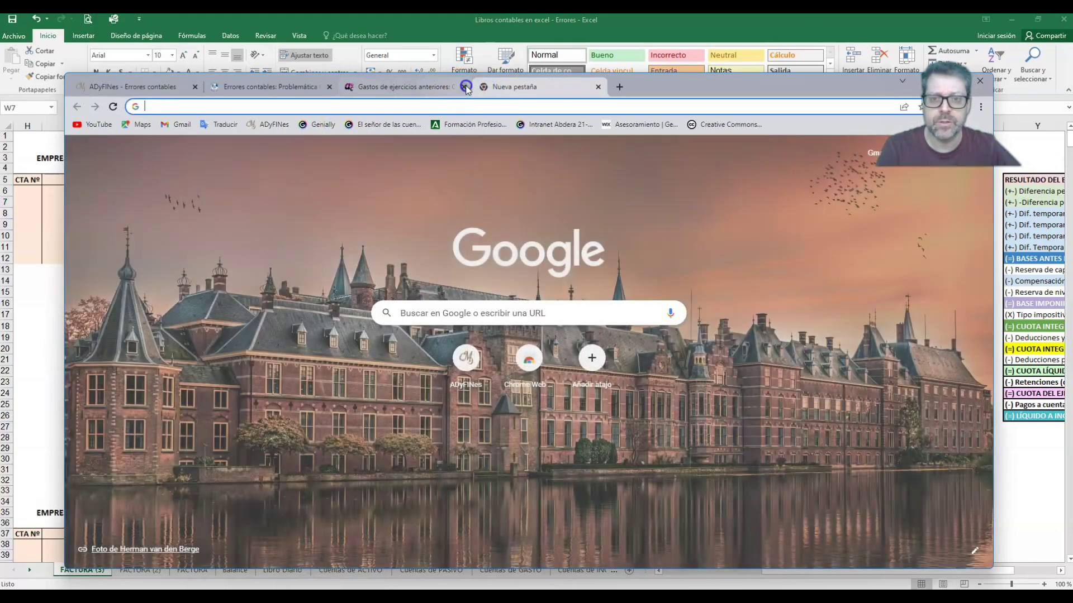
{"action": "left_click", "coordinate": [464, 86]}
{"action": "left_click", "coordinate": [329, 87]}
Step: Search Google for MODELO 200 CASILLA 356
{"action": "left_click", "coordinate": [232, 103]}
{"action": "type", "text": "MODELO 200 "}
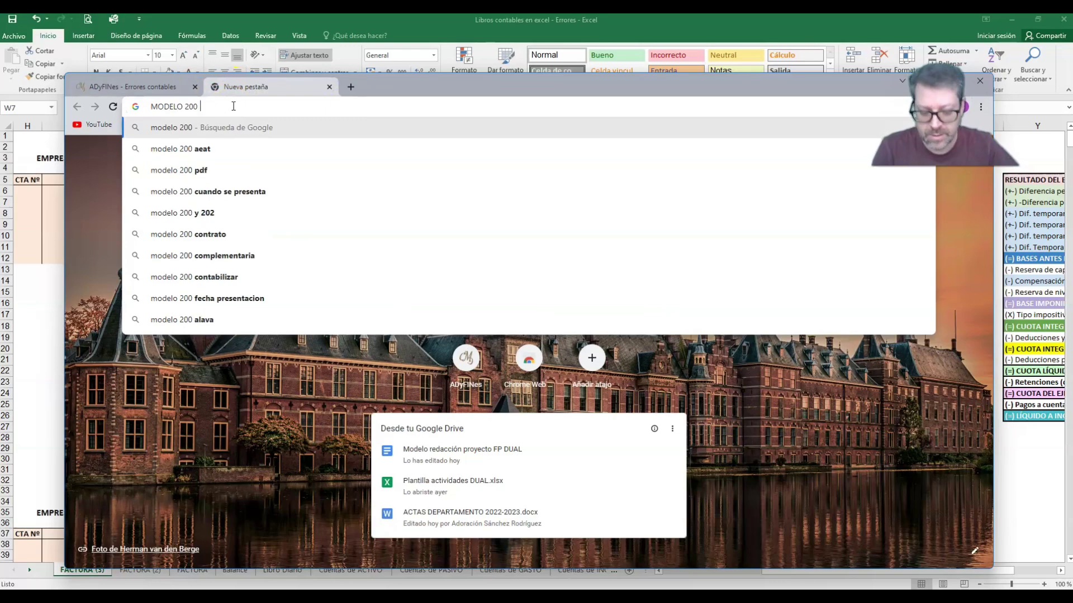
{"action": "type", "text": "CASILLA 356"}
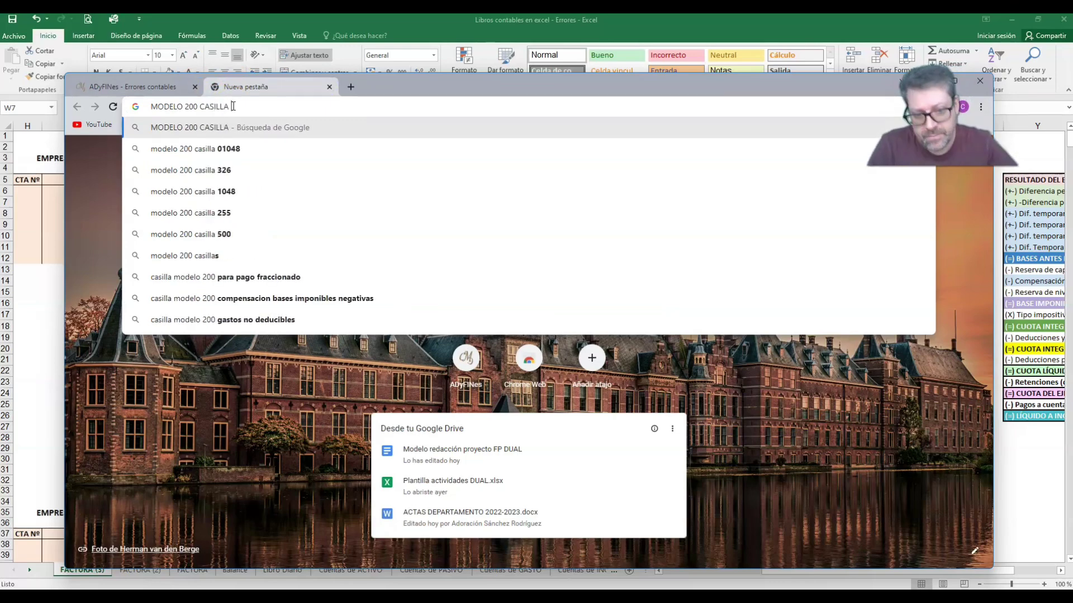
{"action": "key", "text": "Return"}
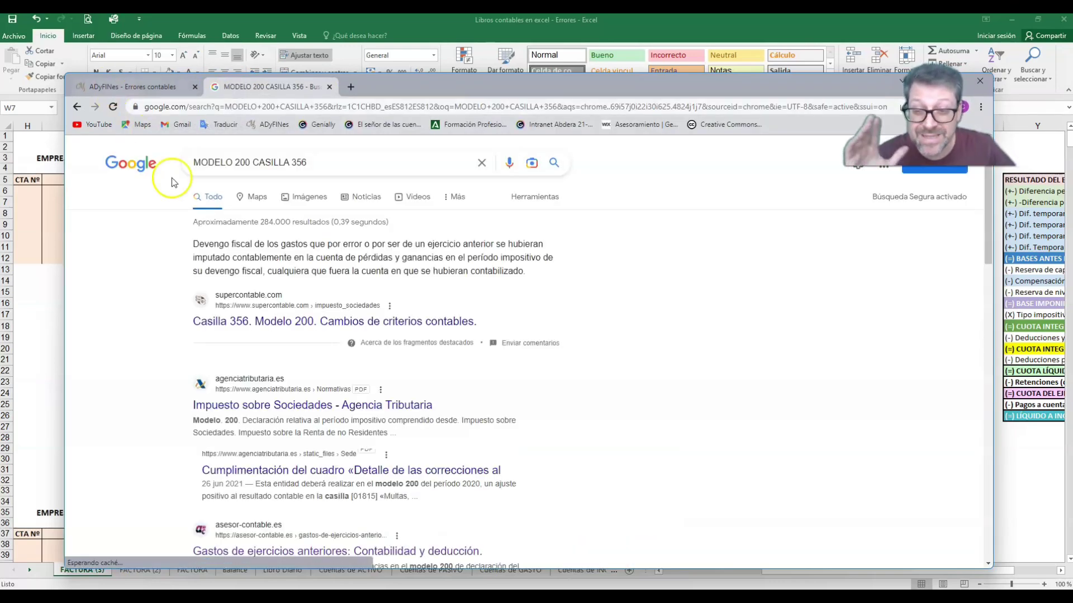
Step: Open the supercontable.com article on Casilla 356, accept all cookies and look through the page
{"action": "left_click", "coordinate": [313, 324]}
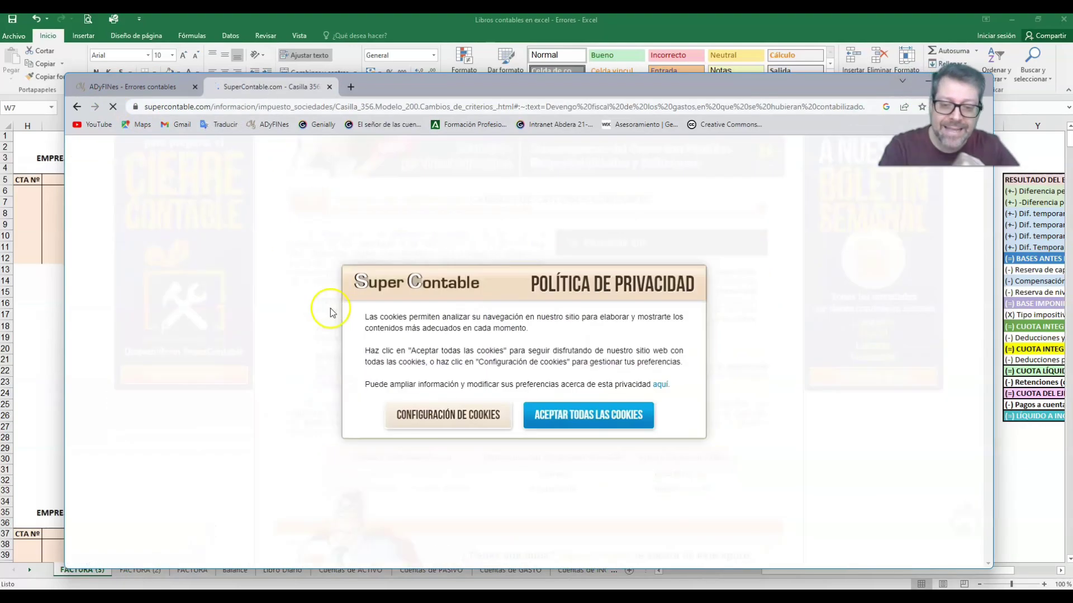
{"action": "left_click", "coordinate": [628, 418]}
{"action": "scroll", "coordinate": [621, 367], "scroll_direction": "down", "scroll_amount": 2}
{"action": "scroll", "coordinate": [621, 365], "scroll_direction": "down", "scroll_amount": 10}
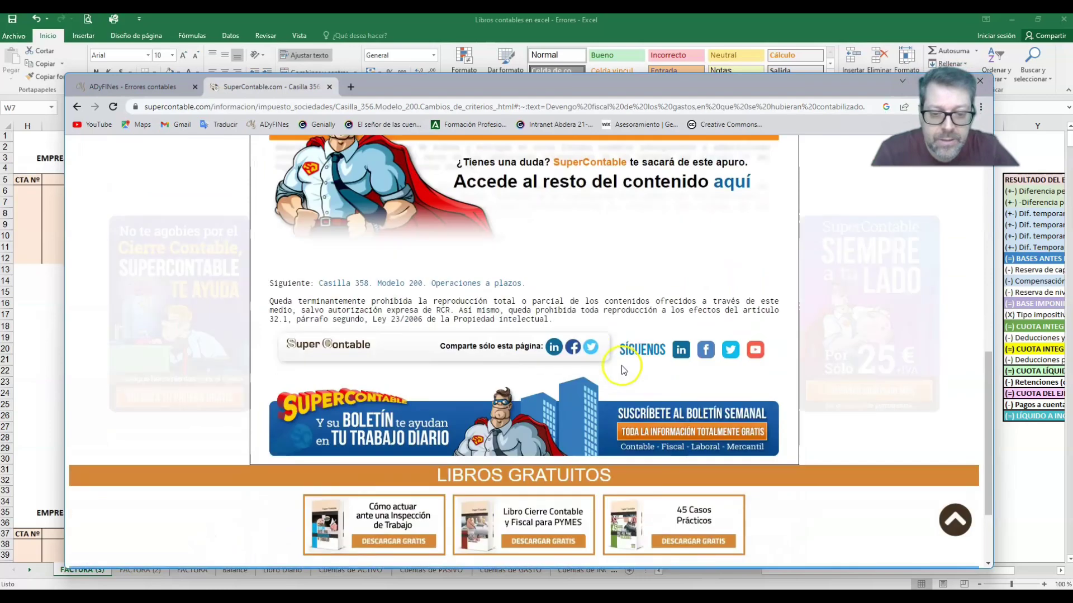
Step: Return to the Google results, refine the search to MODELO 200 CASILLA 356 PDF and open the agenciatributaria.es Impuesto sobre Sociedades document
{"action": "left_click", "coordinate": [74, 106]}
{"action": "left_click", "coordinate": [328, 163]}
{"action": "type", "text": "PDF"}
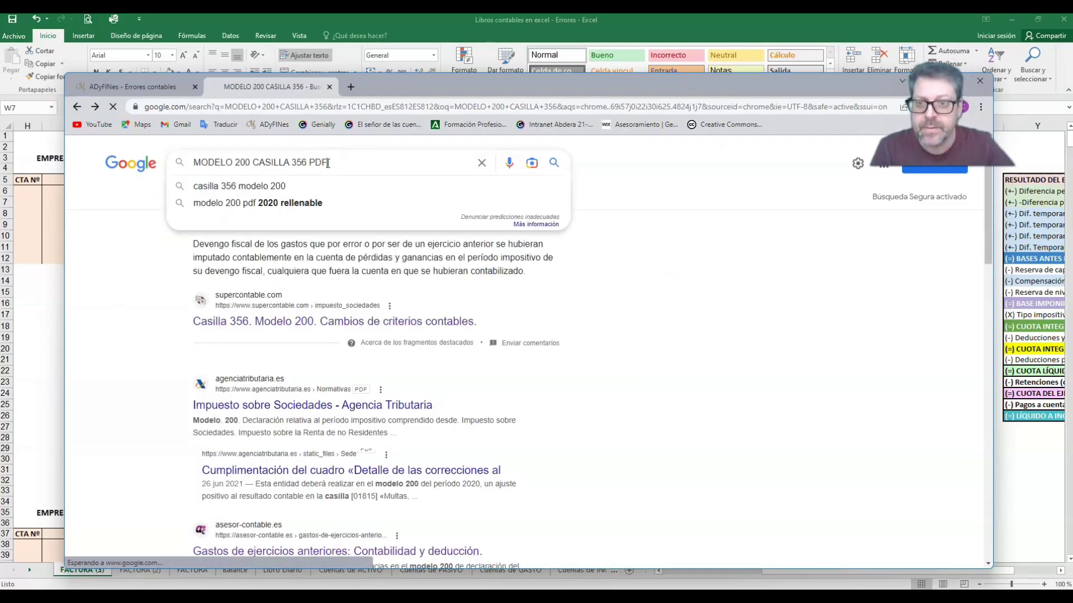
{"action": "key", "text": "Return"}
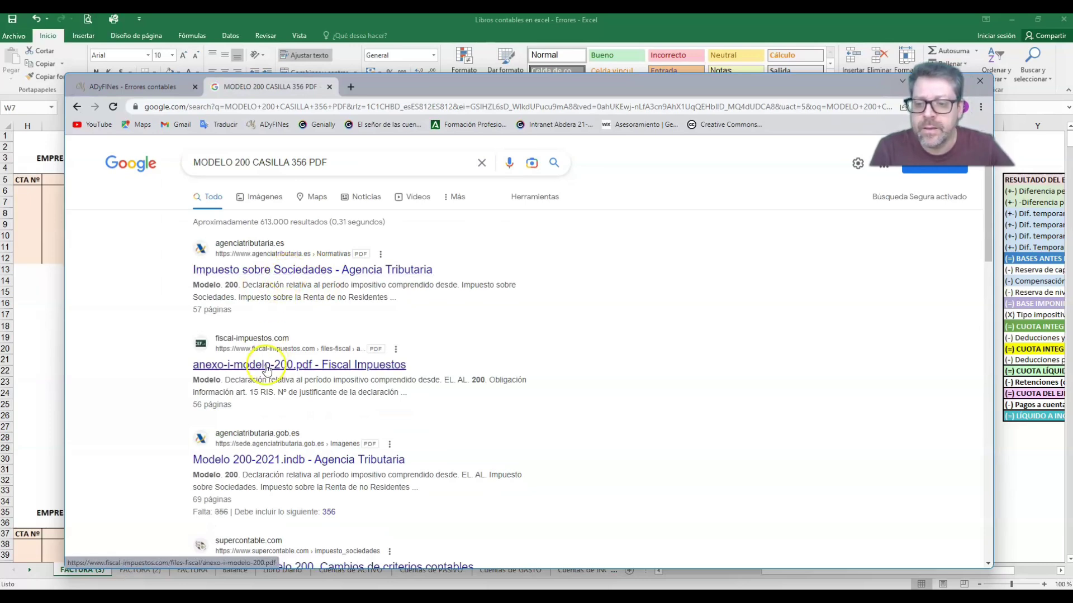
{"action": "left_click", "coordinate": [286, 276]}
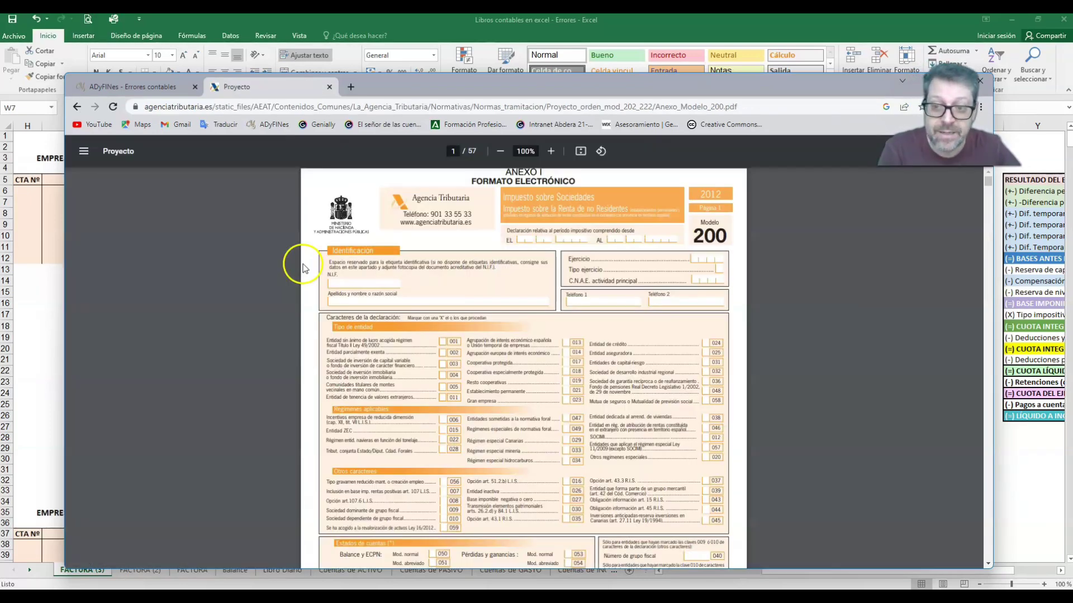
Step: Find 356 in the Modelo 200 PDF and examine the Errores contables (art. 19.3 L.I.S.) row and its column headings
{"action": "scroll", "coordinate": [591, 408], "scroll_direction": "down", "scroll_amount": 15}
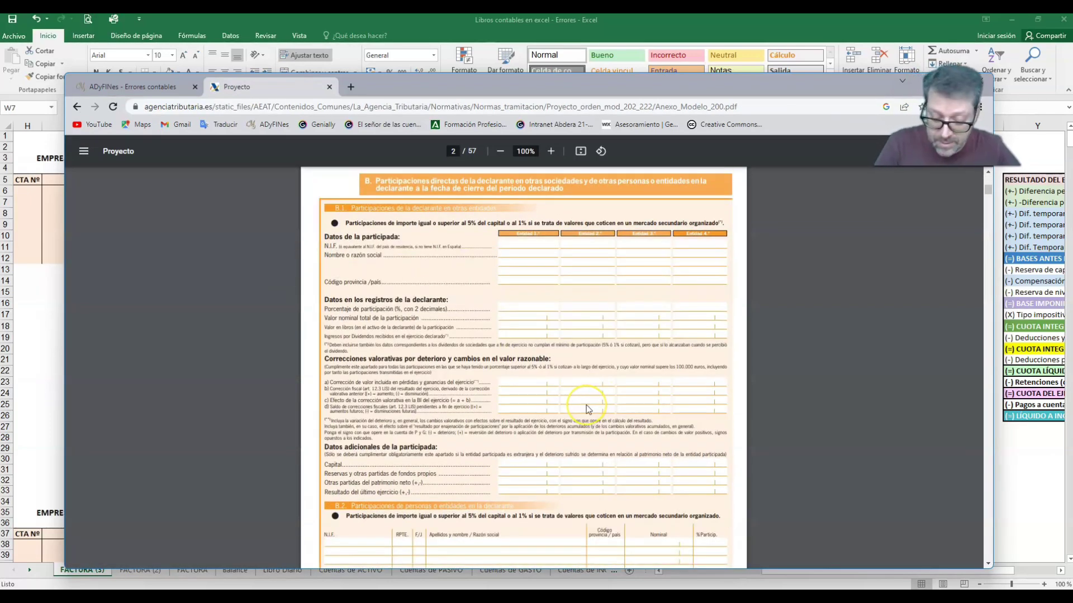
{"action": "key", "text": "ctrl+f"}
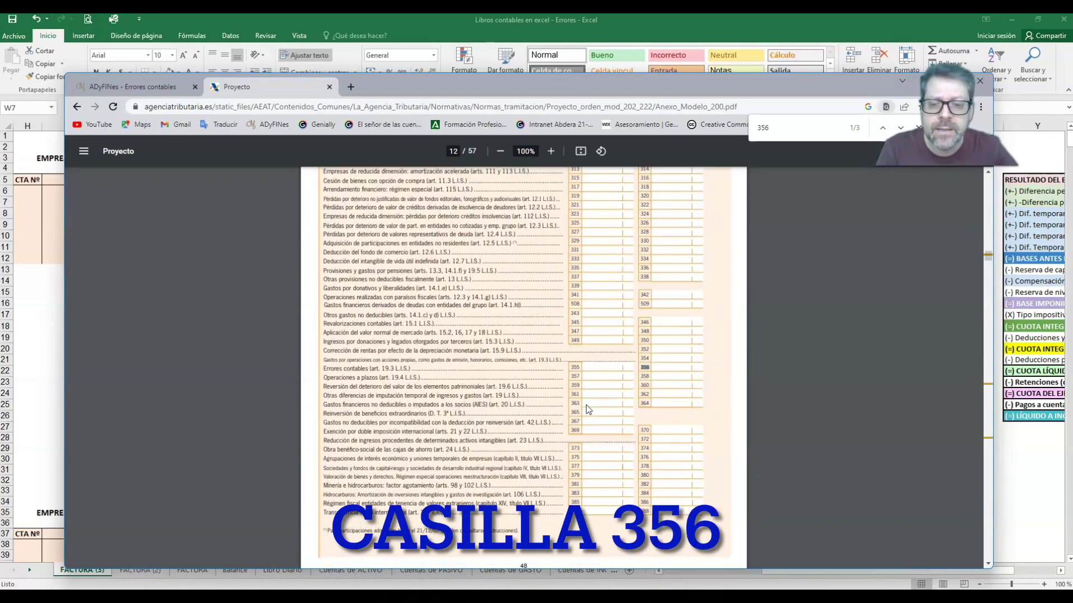
{"action": "left_click", "coordinate": [376, 417]}
{"action": "left_click_drag", "start_coordinate": [322, 369], "coordinate": [367, 368]}
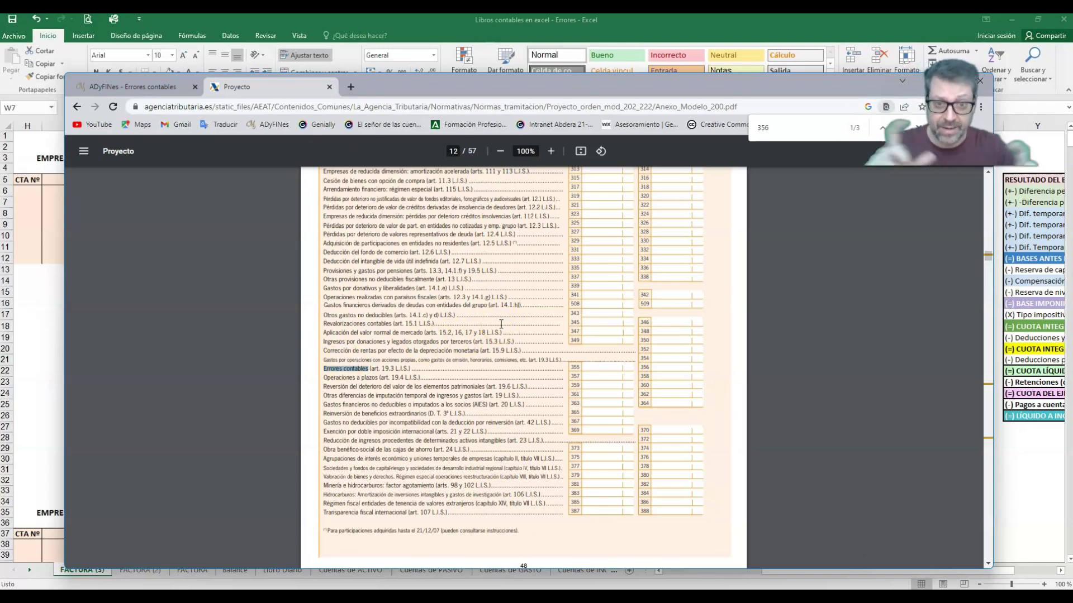
{"action": "left_click", "coordinate": [649, 367]}
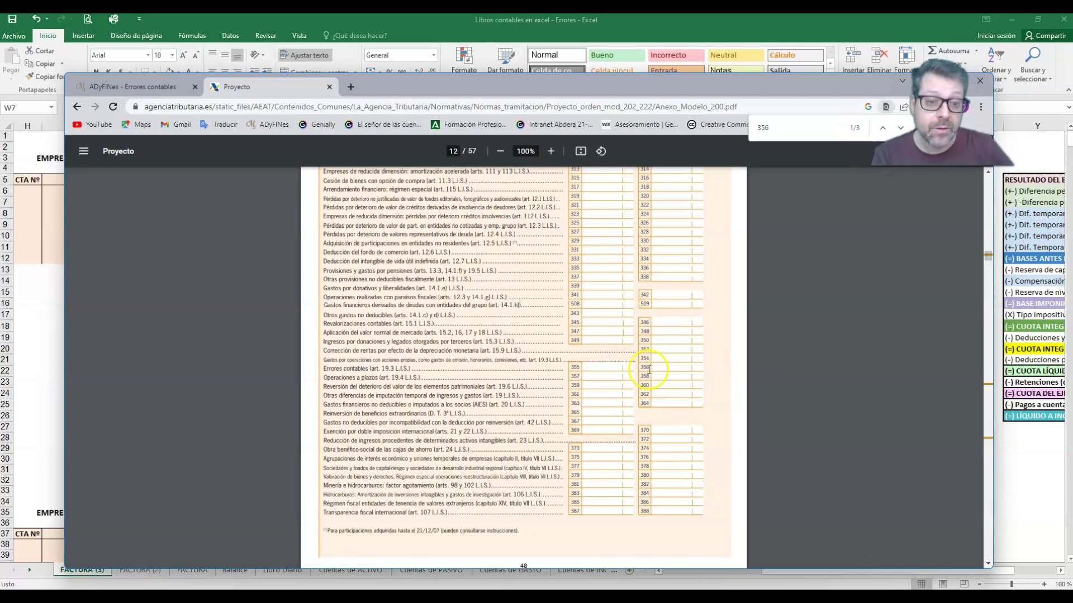
{"action": "scroll", "coordinate": [650, 369], "scroll_direction": "up", "scroll_amount": 5}
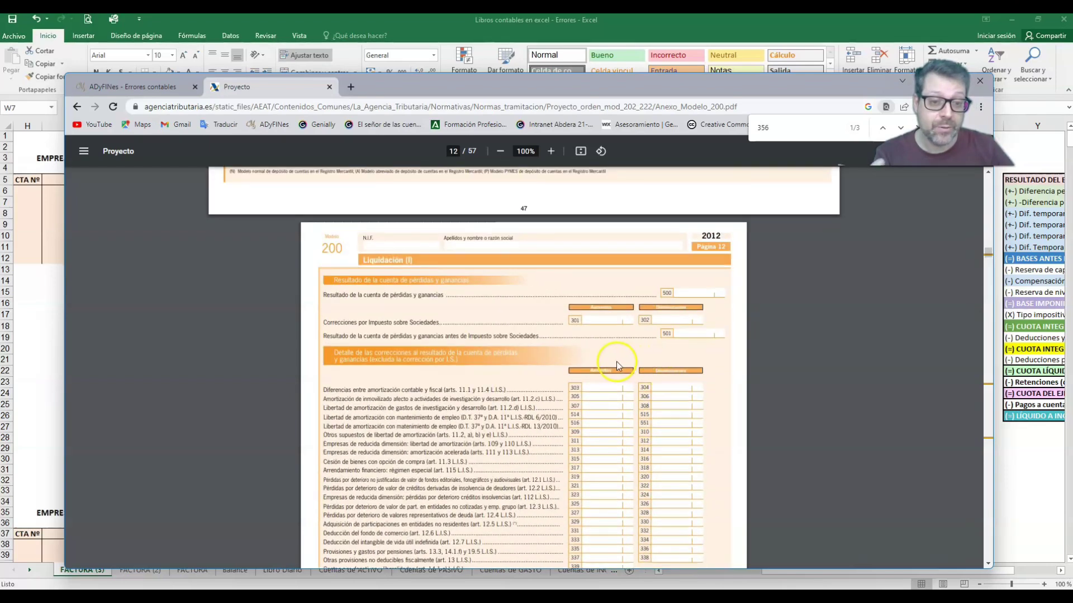
Step: Move the browser window off the tax table, minimise it and return to the Excel sheet FACTURA (3)
{"action": "left_click_drag", "start_coordinate": [377, 86], "coordinate": [352, 335]}
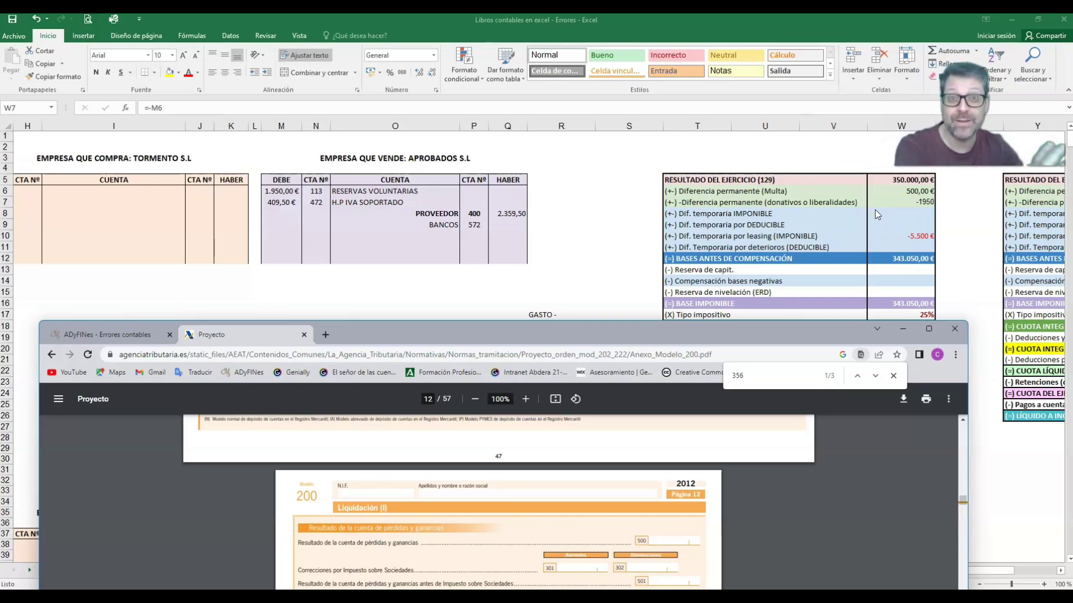
{"action": "left_click", "coordinate": [904, 328]}
{"action": "left_click", "coordinate": [568, 358]}
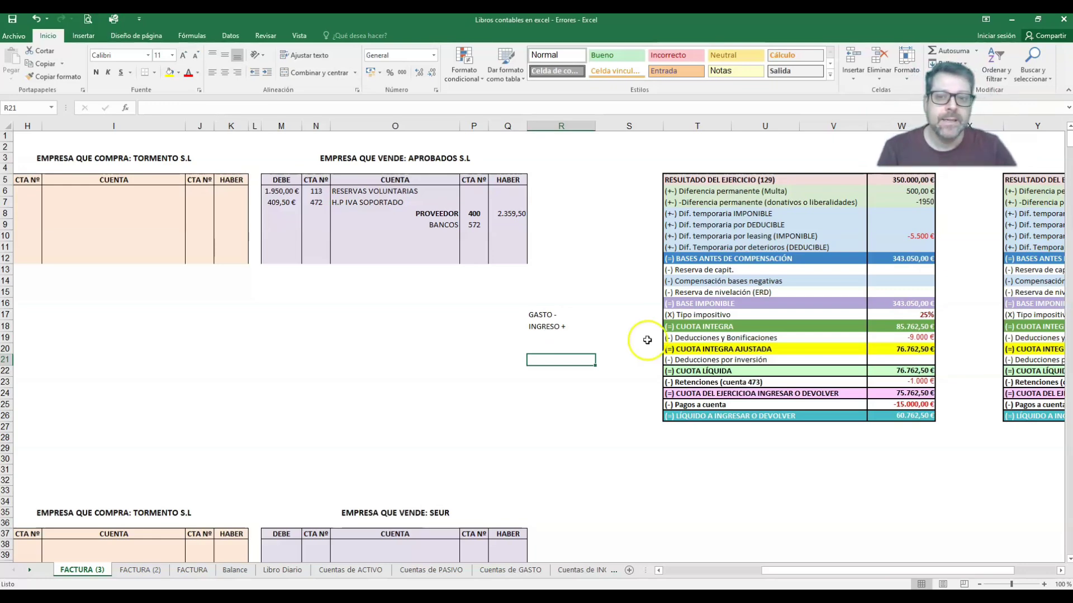
Step: Review the account 113 and 472 entry lines, the donativos o liberalidades adjustment and the second tax table
{"action": "left_click_drag", "start_coordinate": [279, 193], "coordinate": [506, 204]}
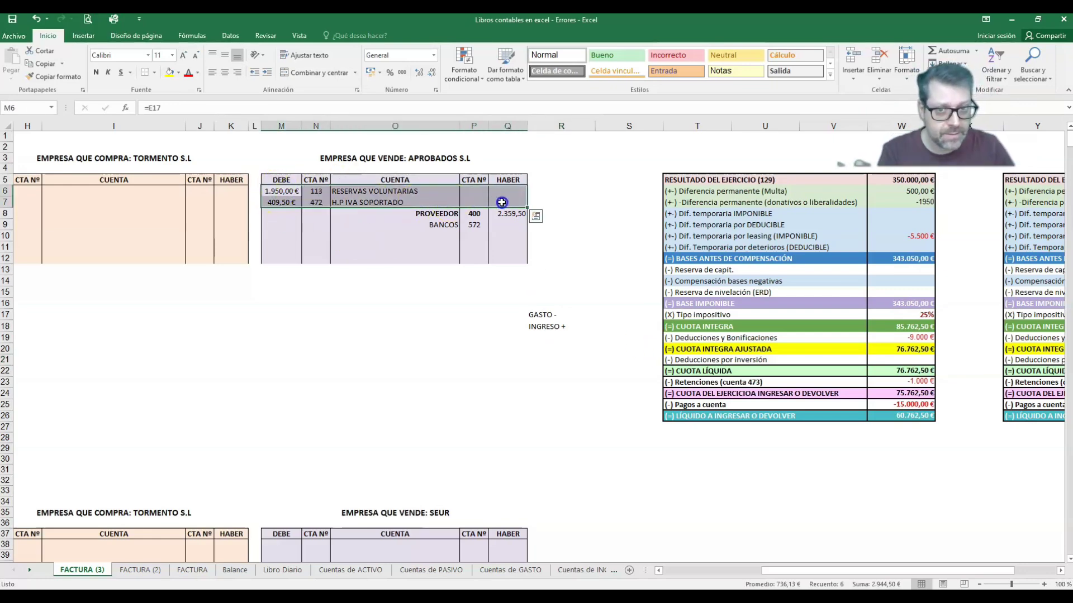
{"action": "left_click", "coordinate": [924, 202]}
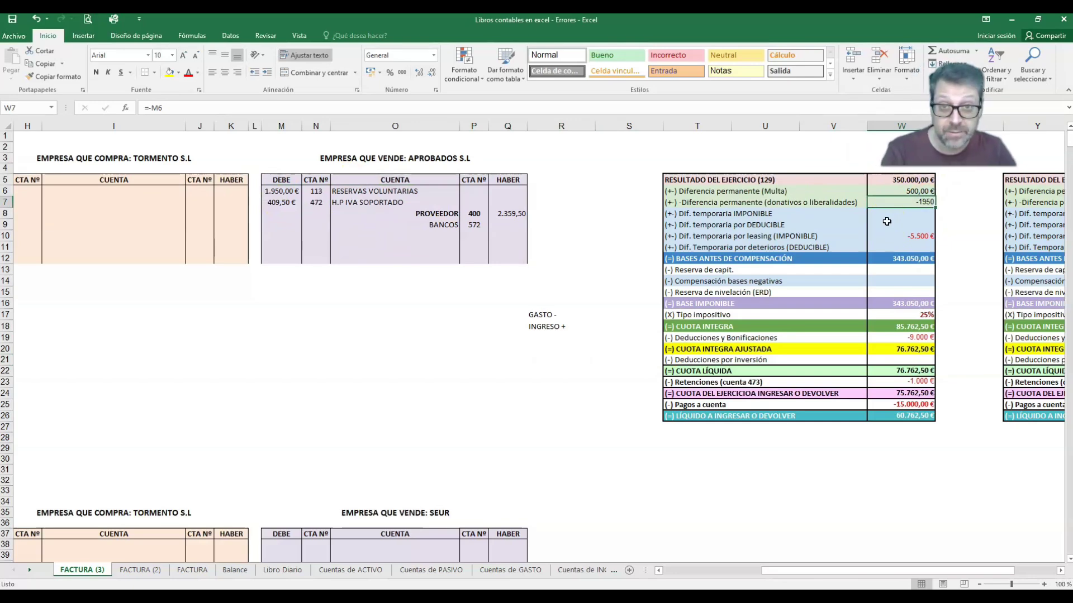
{"action": "left_click_drag", "start_coordinate": [874, 573], "coordinate": [943, 568]}
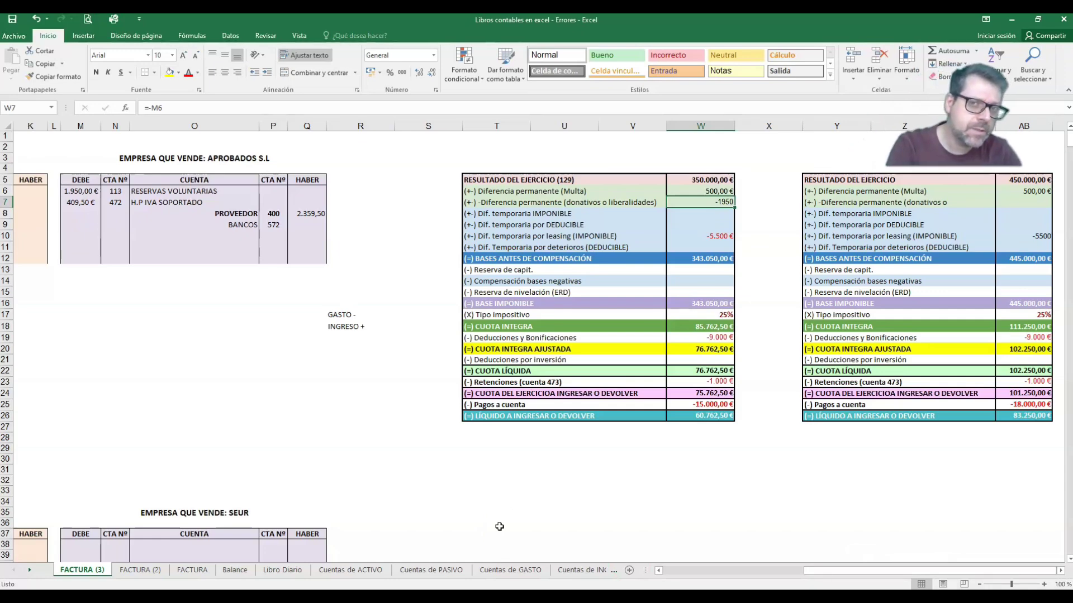
Step: Examine the donativos o liberalidades adjustment, the Tipo impositivo and the Líquido a ingresar o devolver cells in the first tax table
{"action": "left_click", "coordinate": [718, 201]}
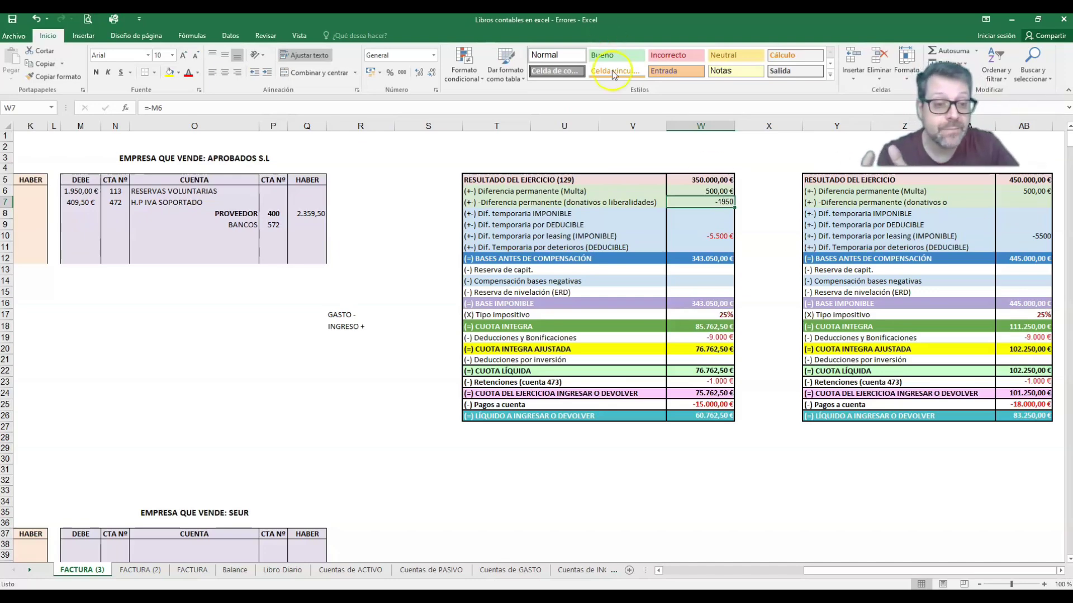
{"action": "left_click", "coordinate": [690, 316]}
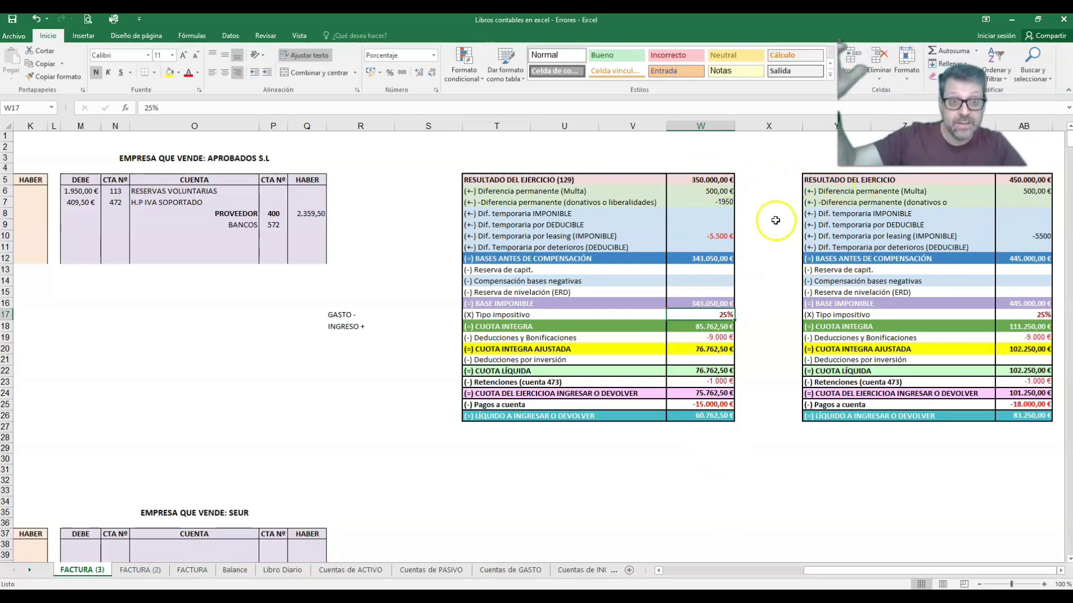
{"action": "left_click", "coordinate": [707, 203]}
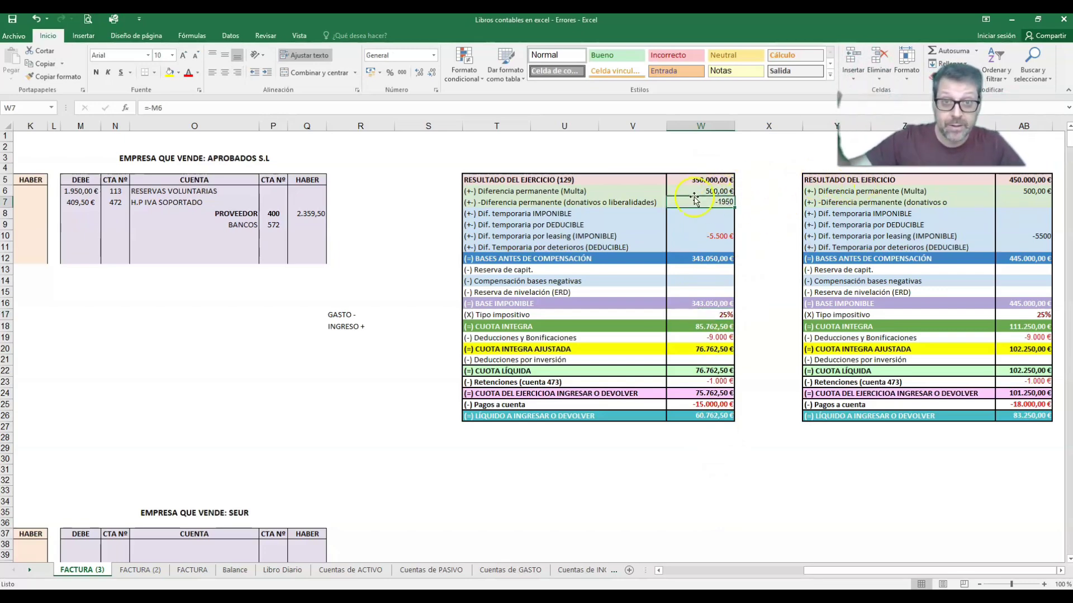
{"action": "left_click", "coordinate": [268, 429]}
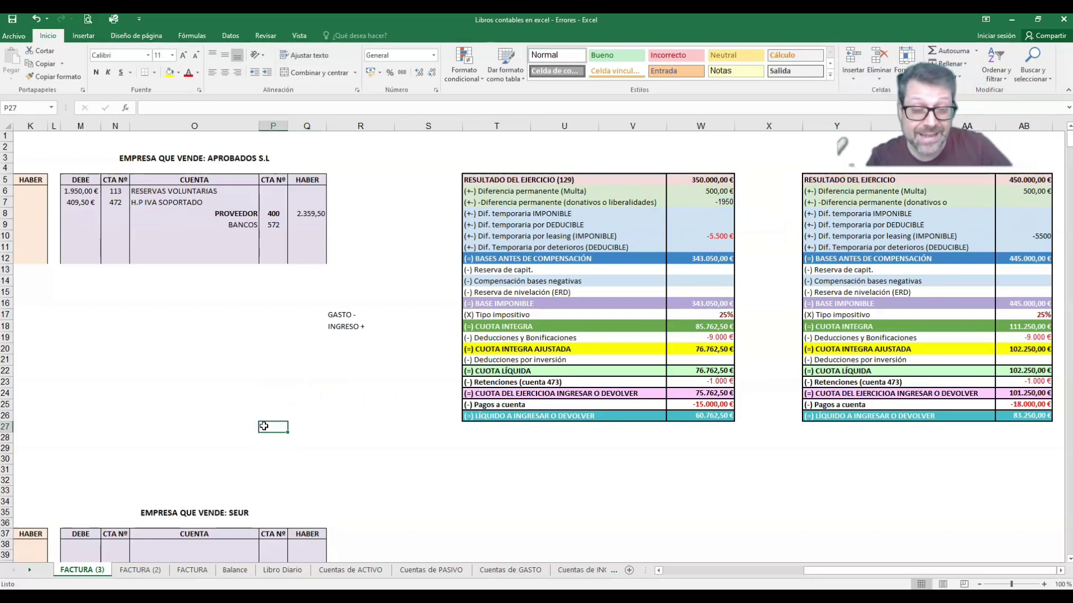
{"action": "left_click", "coordinate": [713, 203]}
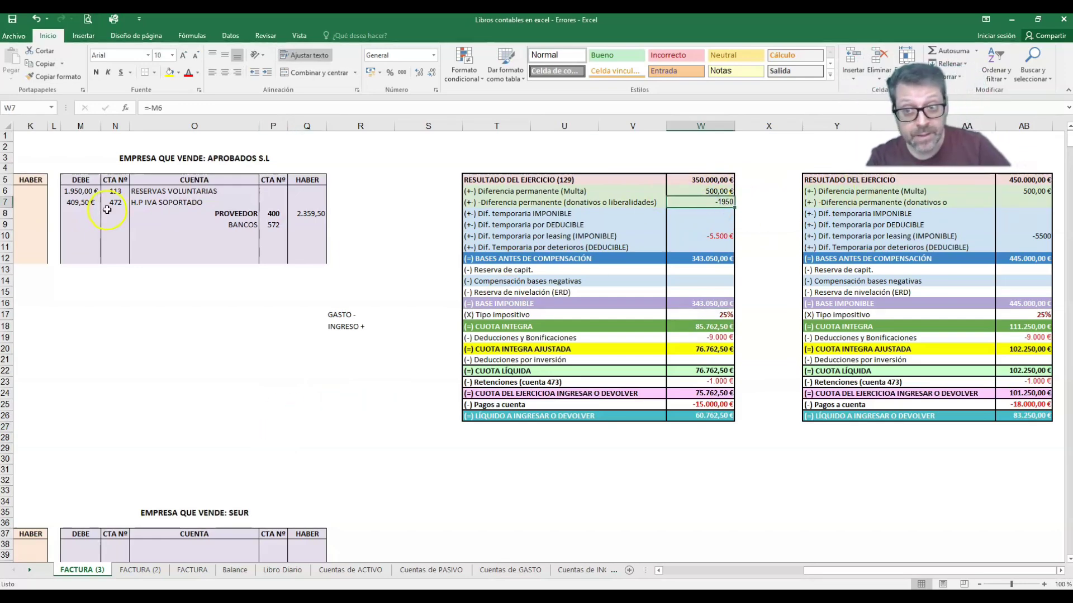
{"action": "left_click", "coordinate": [688, 414]}
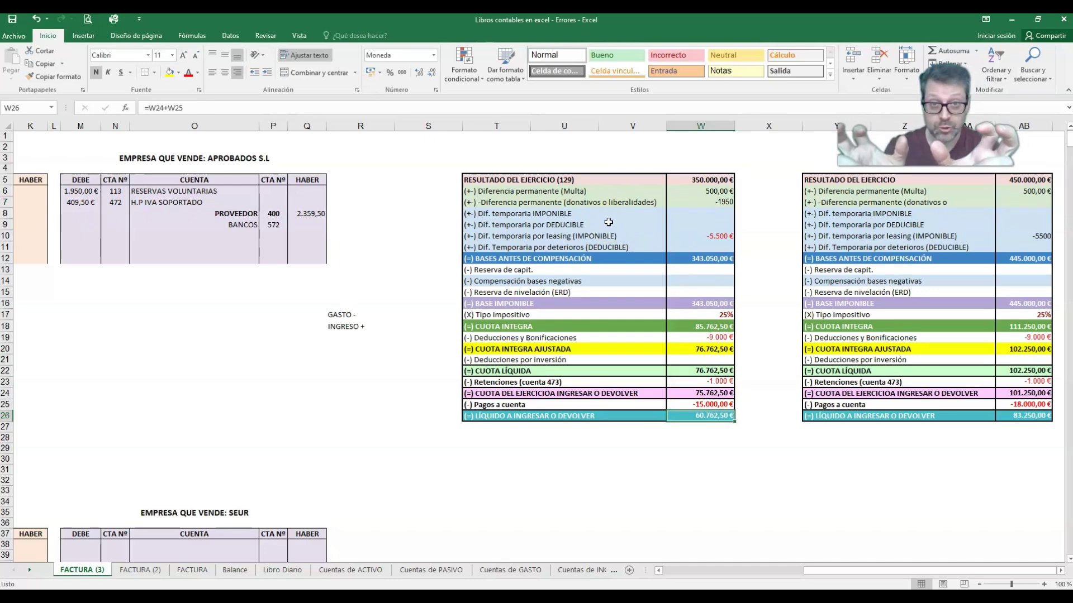
{"action": "left_click", "coordinate": [685, 202]}
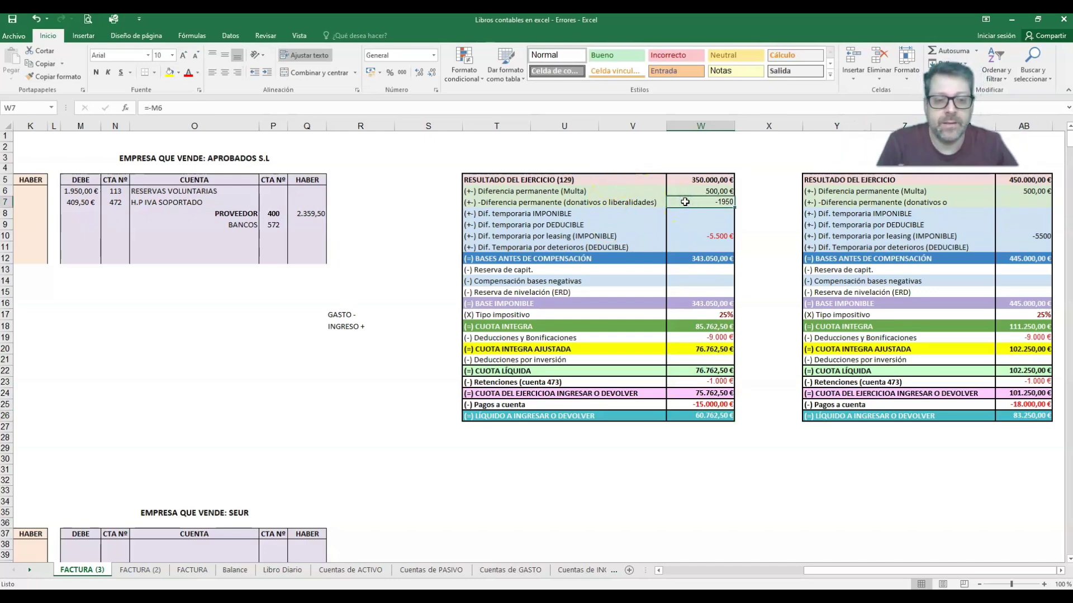
{"action": "left_click", "coordinate": [706, 316]}
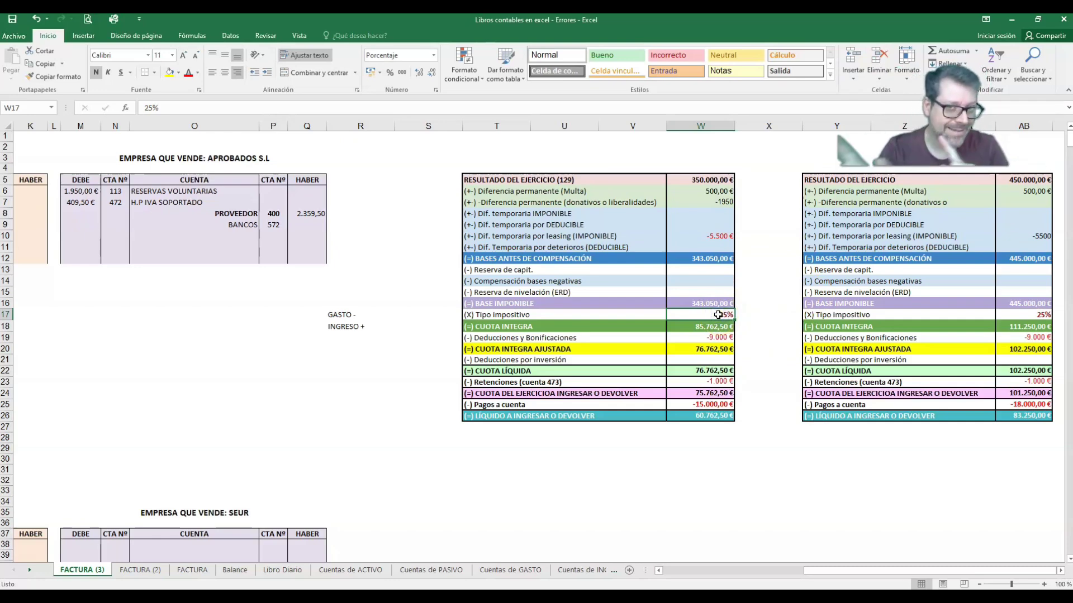
{"action": "left_click", "coordinate": [692, 313]}
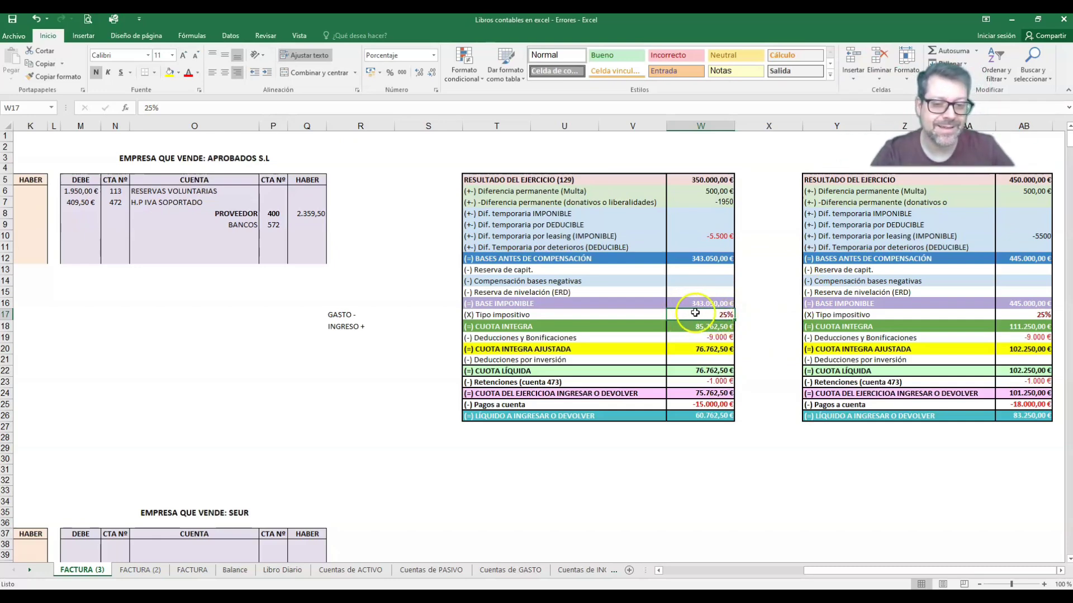